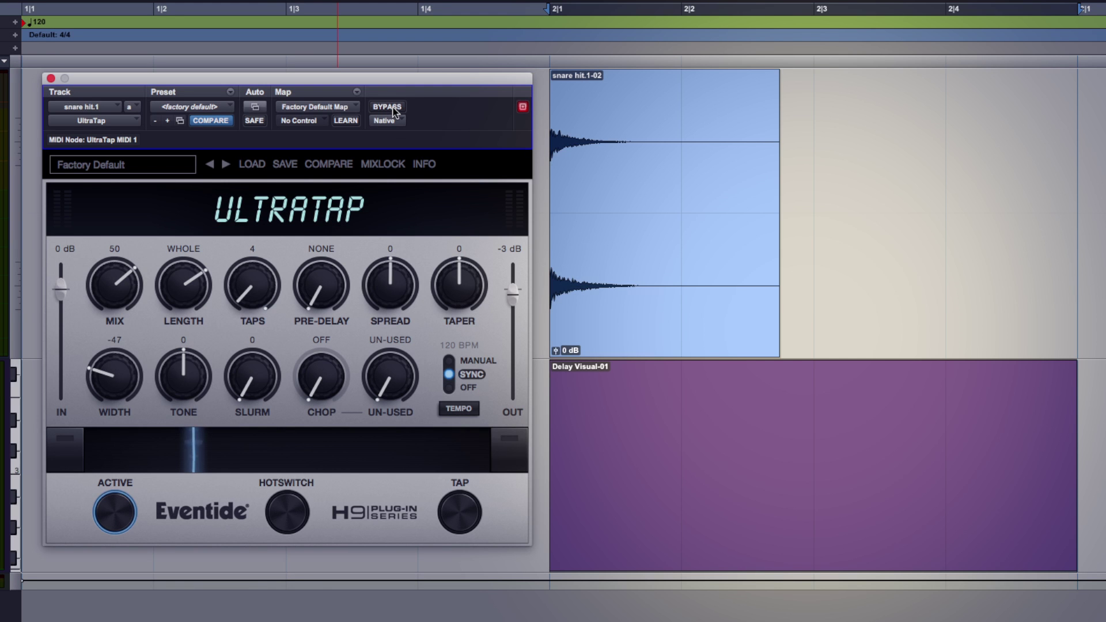
Audition the dry snare and the delay mix at 100, then reset the mix to 50.
click(388, 107)
key(space)
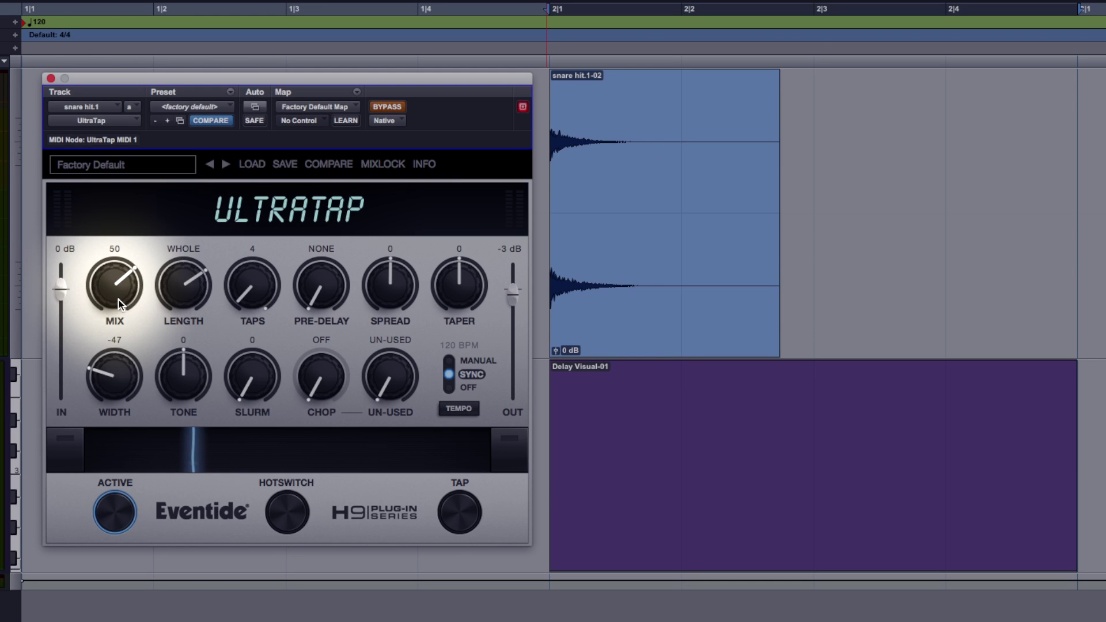
drag(120, 304, 129, 244)
click(620, 282)
drag(123, 284, 105, 391)
alt+click(112, 295)
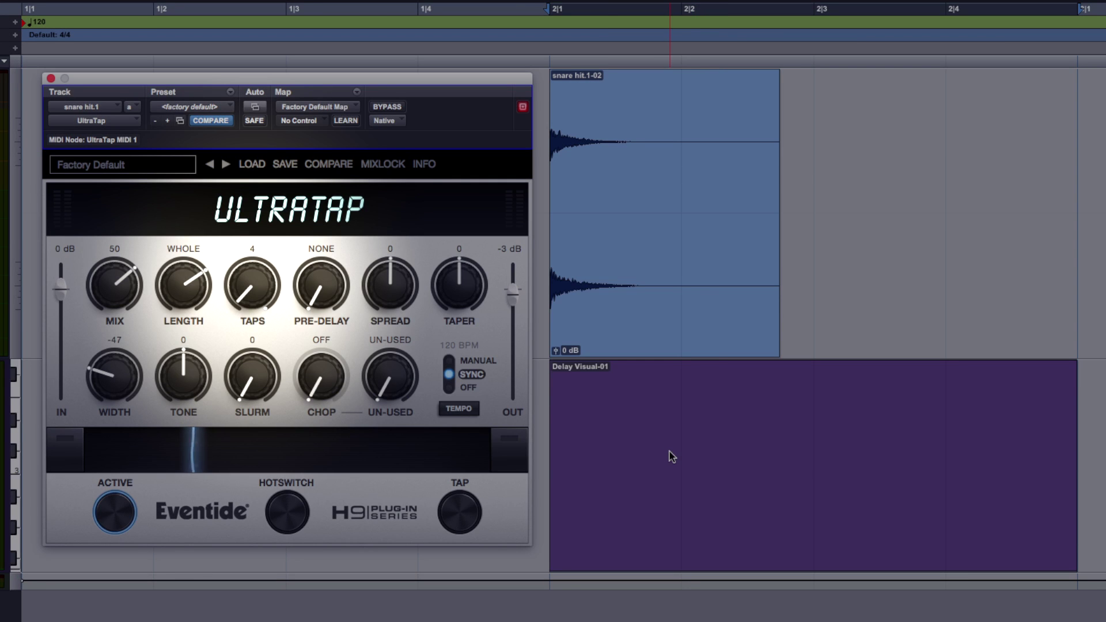
Play from the Delay Visual clip and raise UltraTap's taps from 4 to 8.
click(562, 439)
click(554, 383)
click(1040, 417)
click(1047, 420)
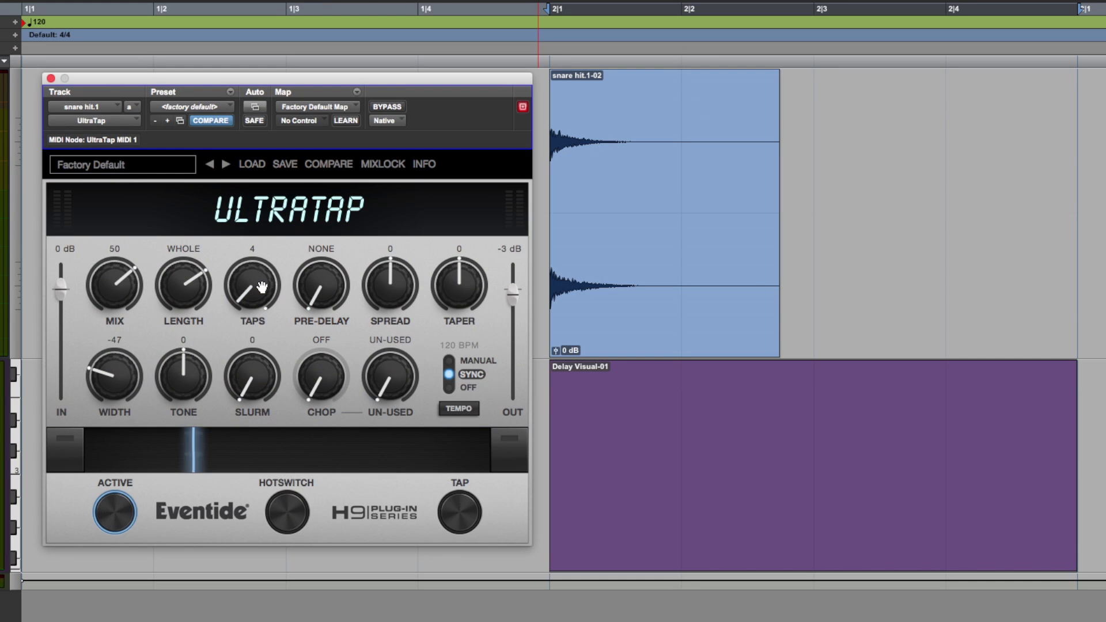
key(space)
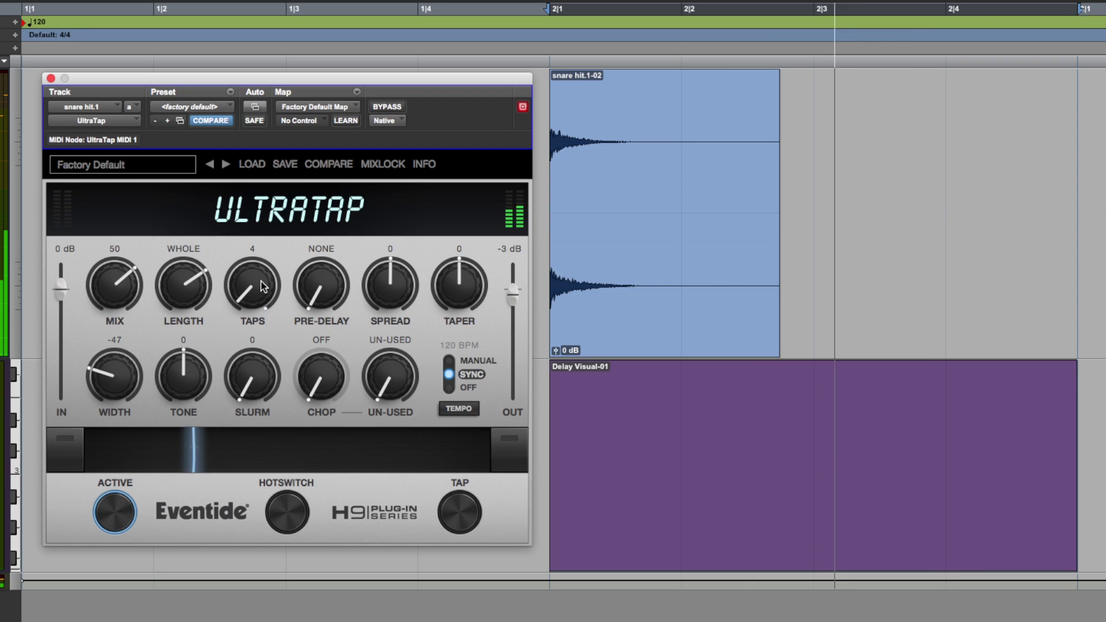
key(space)
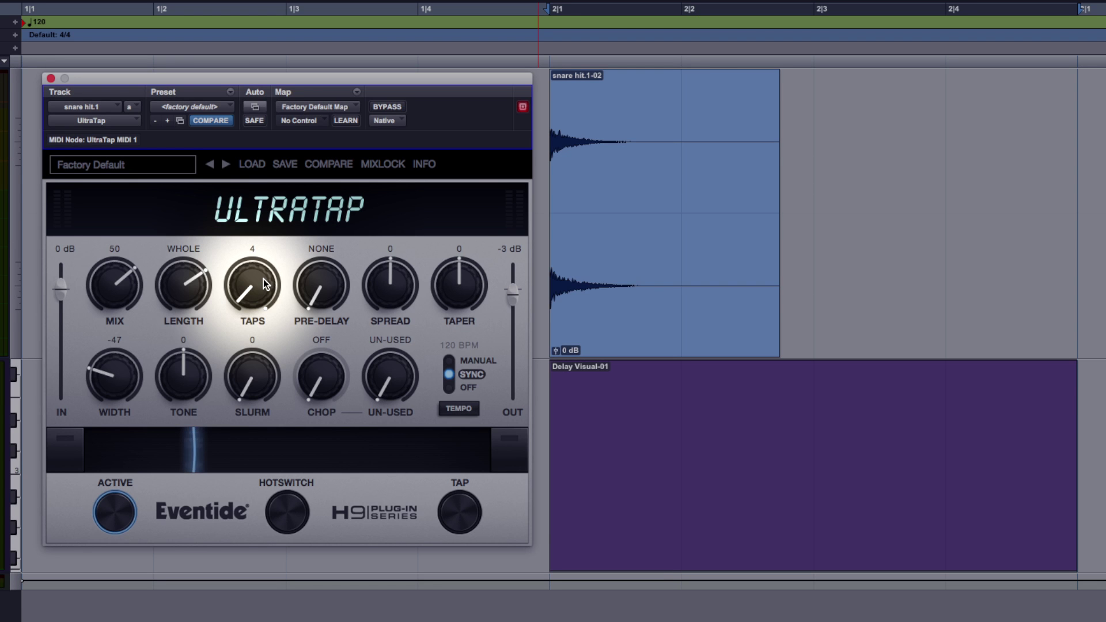
drag(261, 288, 269, 277)
key(space)
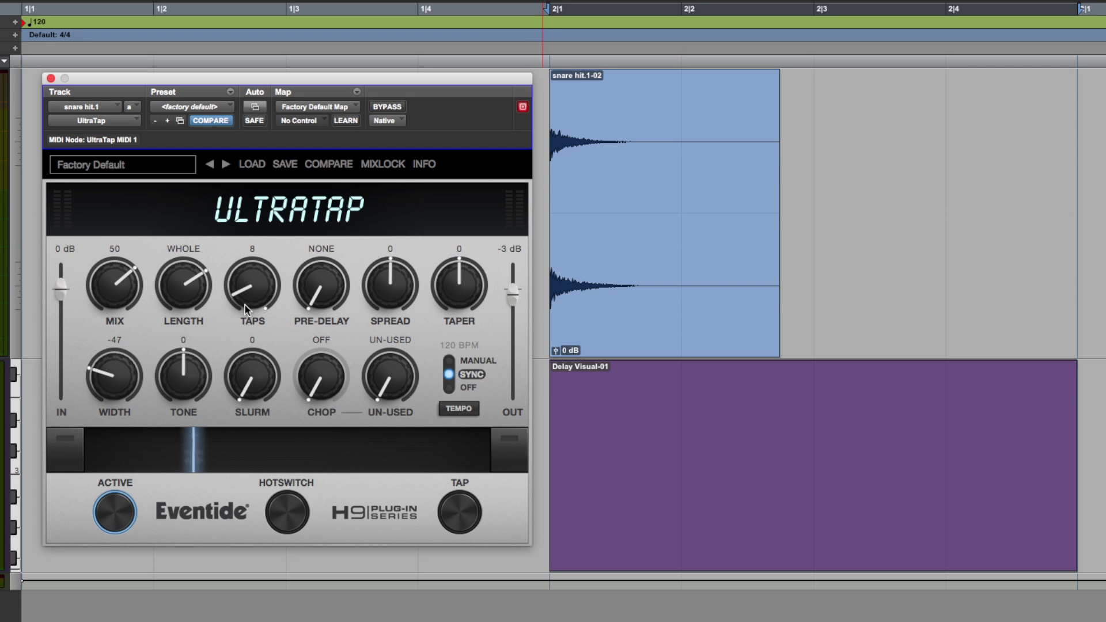
Trim Delay Visual-01 to start at 2|3 and set pre-delay and length to 1/2.
click(753, 440)
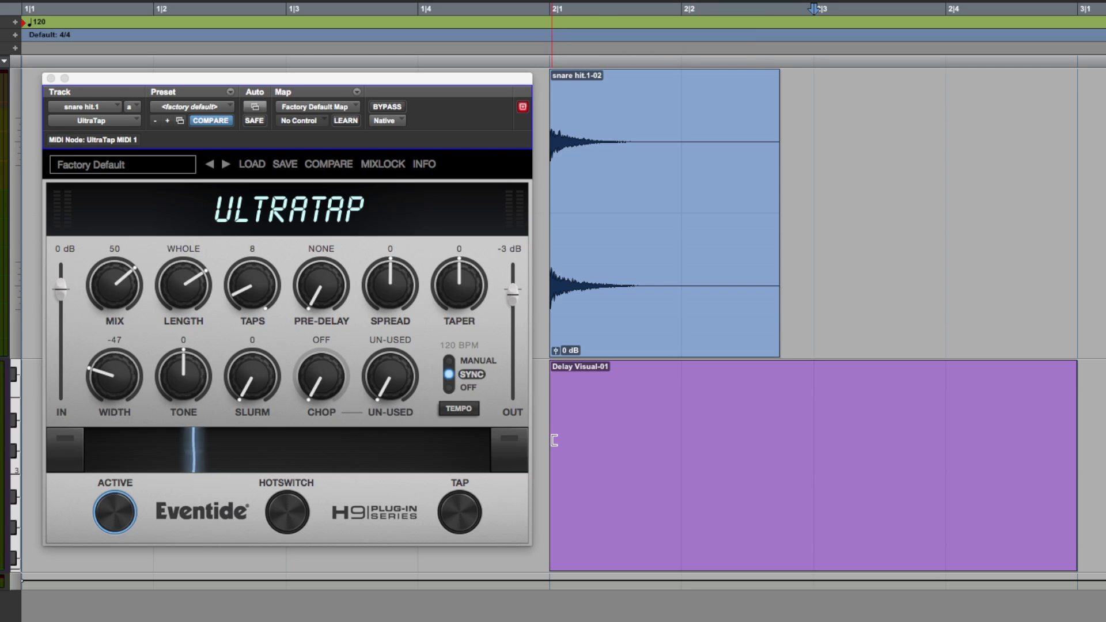
drag(552, 440, 816, 445)
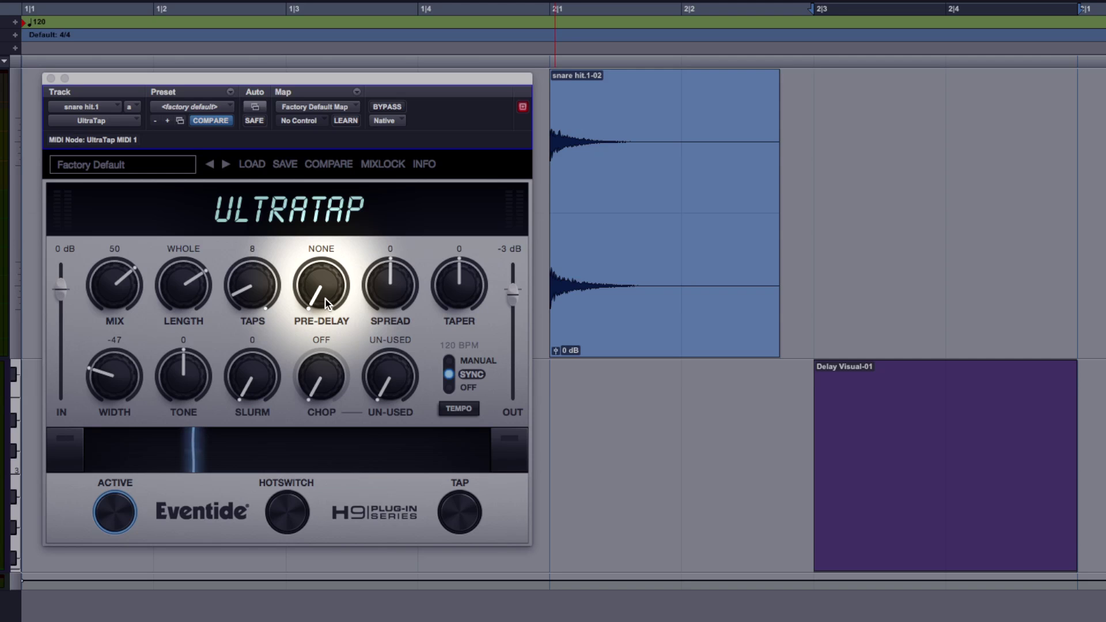
click(326, 304)
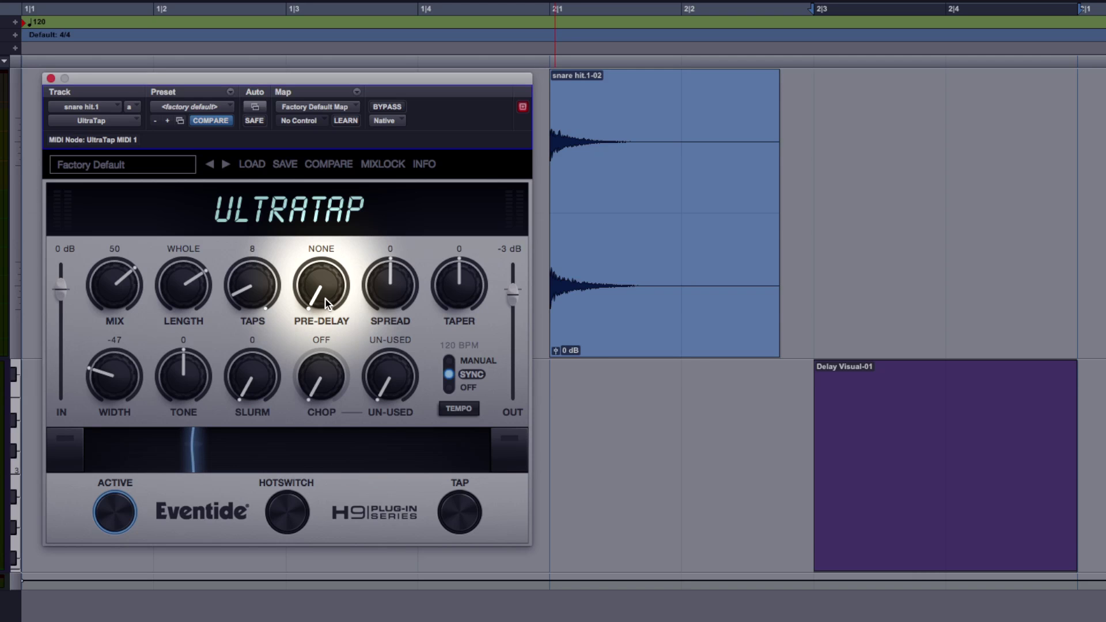
drag(329, 293, 370, 172)
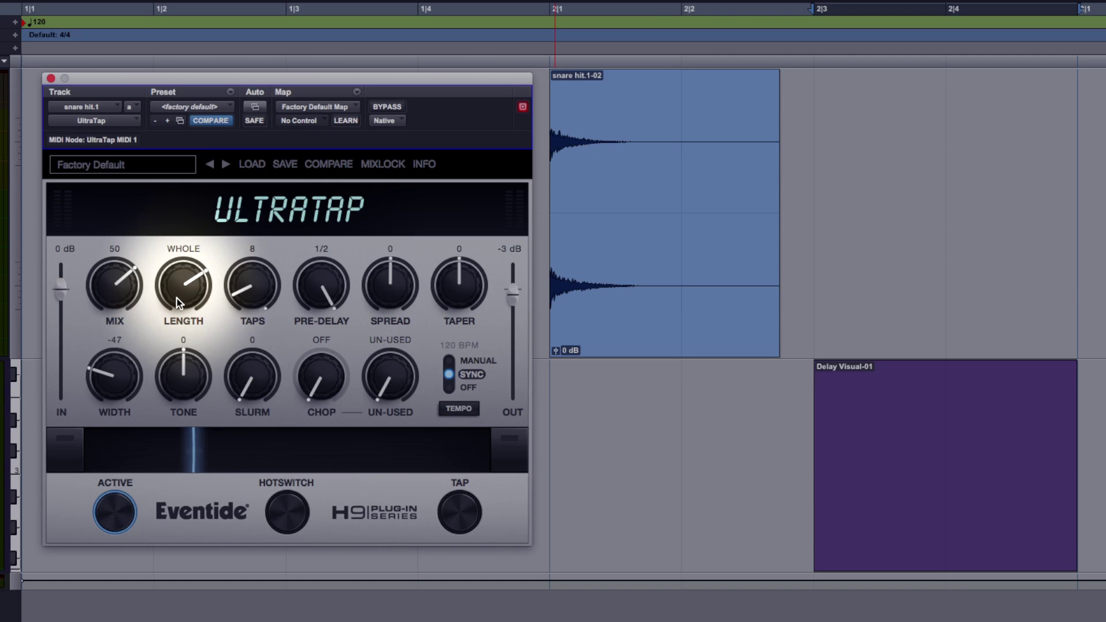
drag(181, 303, 185, 340)
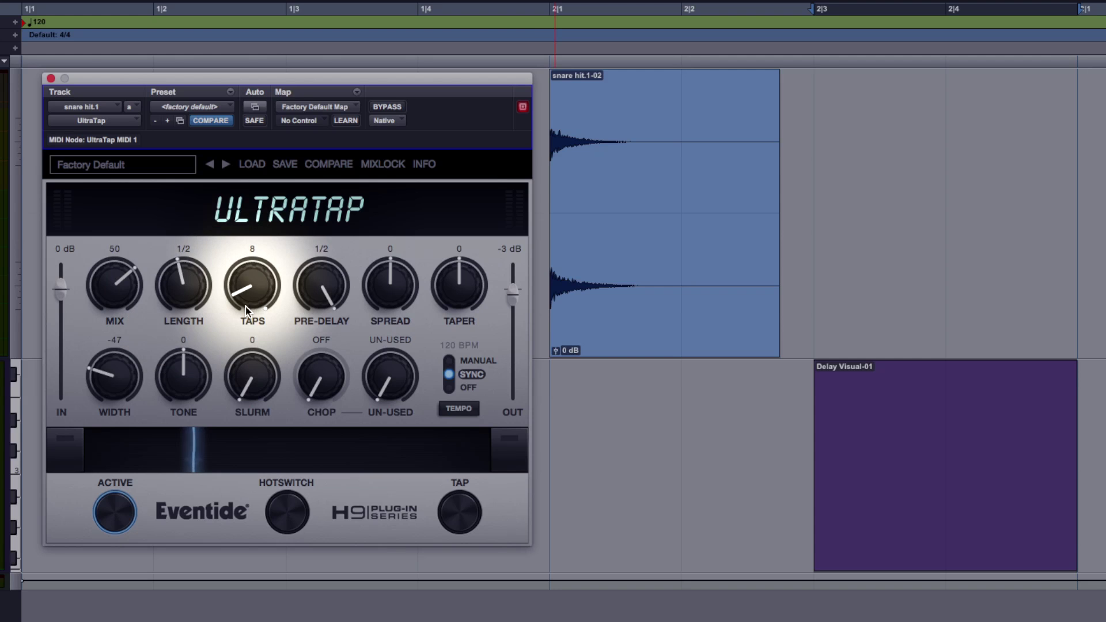
Loop-play bar 2 from 2|1 to 3|1.
click(557, 38)
key(ctrl+a)
key(p)
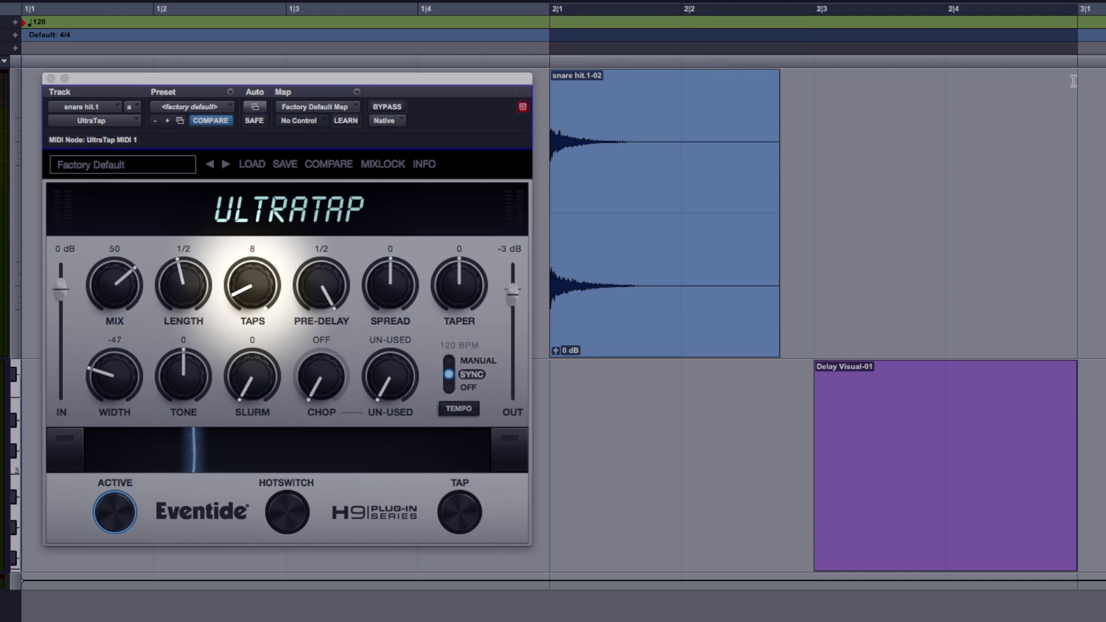
key(space)
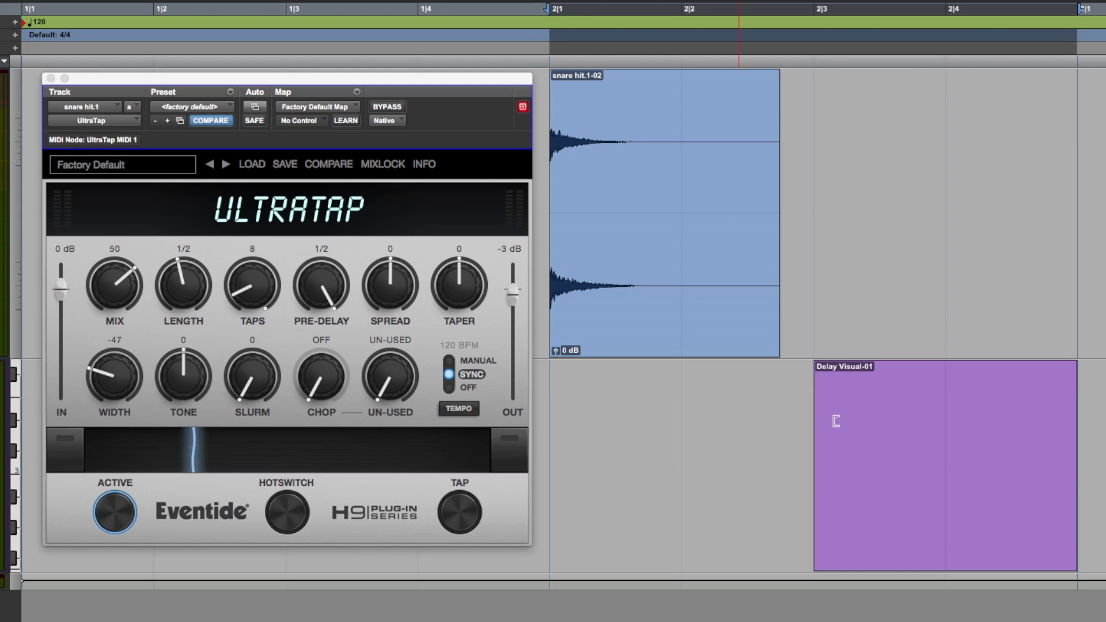
Lower the spread toward -30 and play 2|3–2|4 of Delay Visual-01.
click(818, 437)
drag(388, 285, 375, 351)
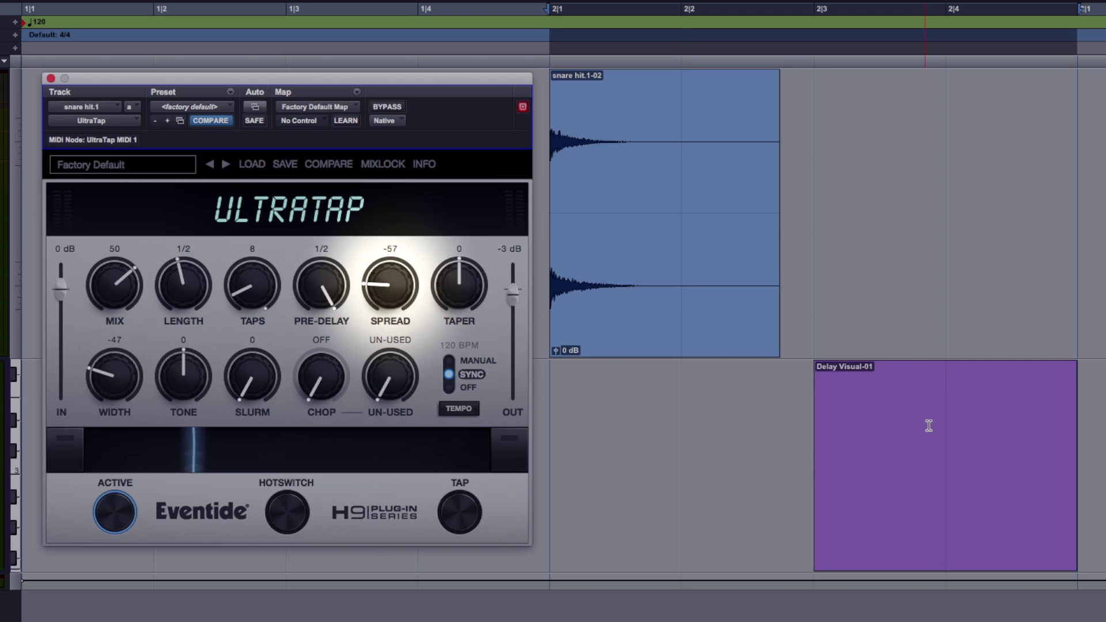
drag(947, 423, 835, 435)
key(space)
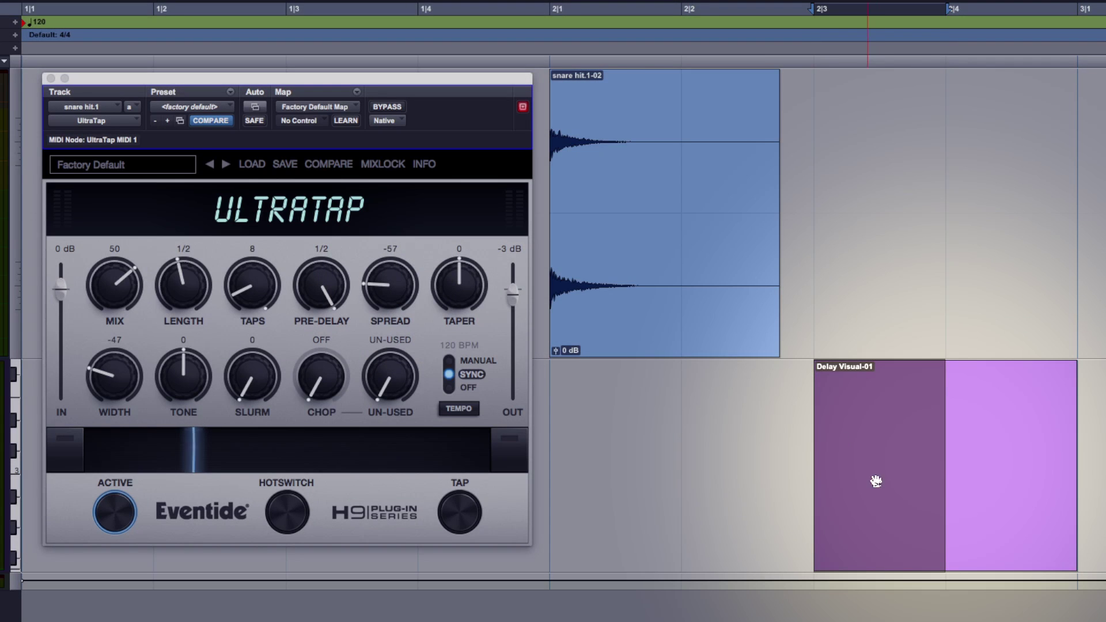
Loop 2|1–3|1 while sweeping spread up to 41, then down to -57.
click(533, 8)
drag(552, 42, 1061, 79)
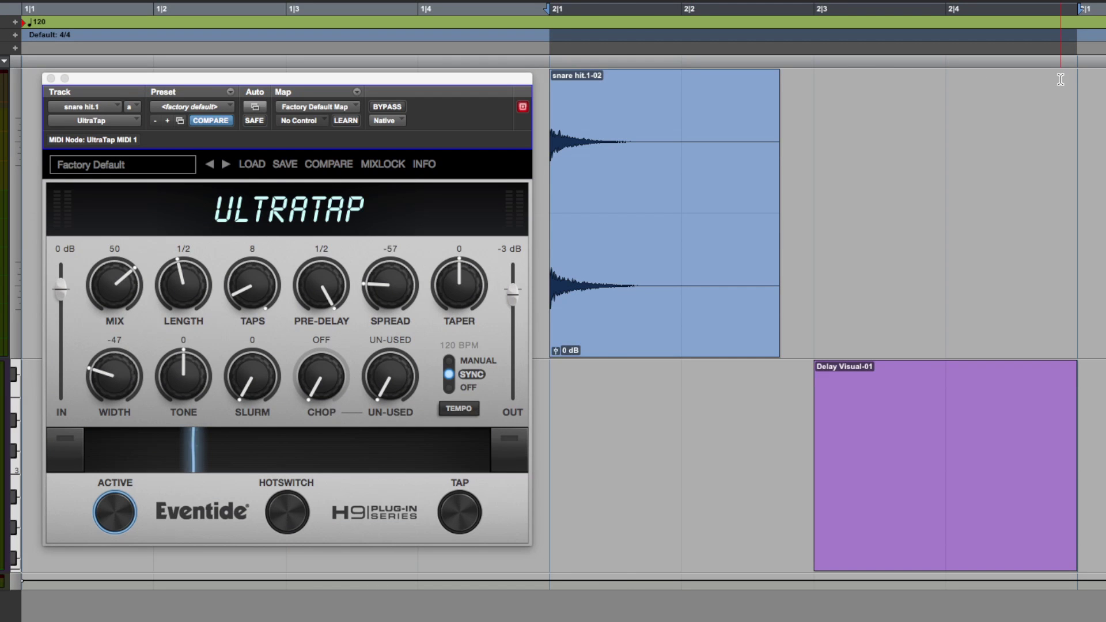
key(space)
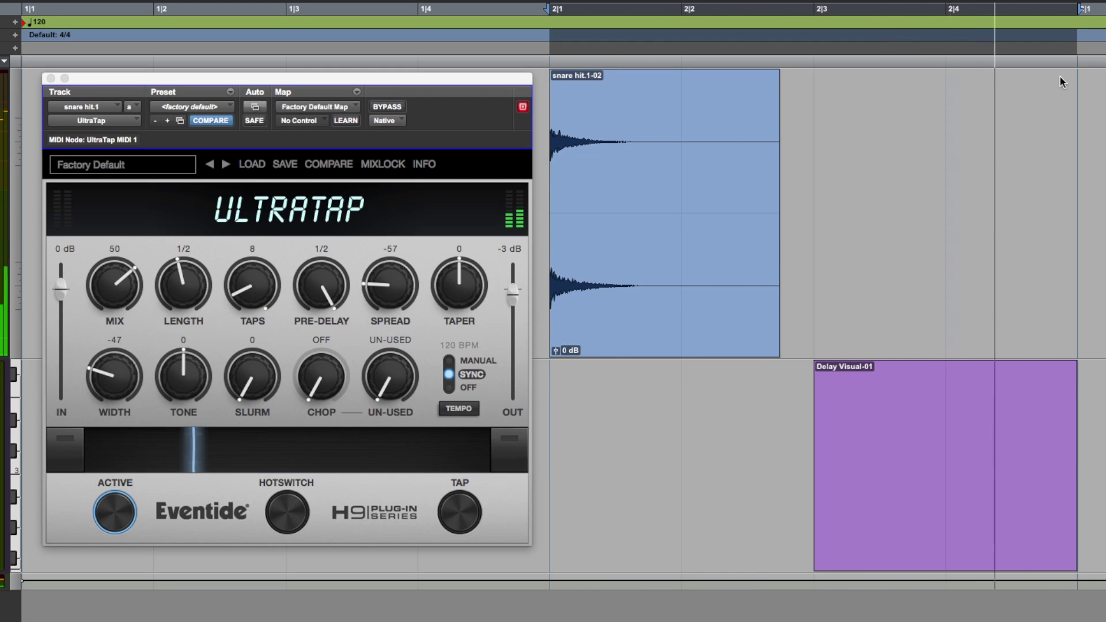
key(space)
drag(392, 279, 404, 153)
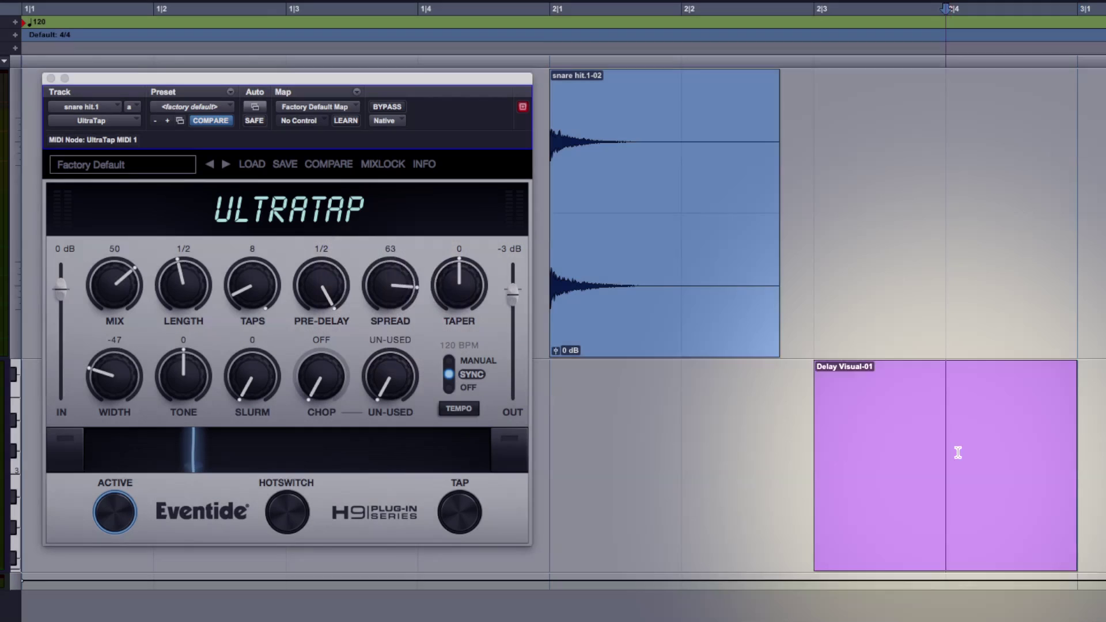
drag(916, 464, 1079, 452)
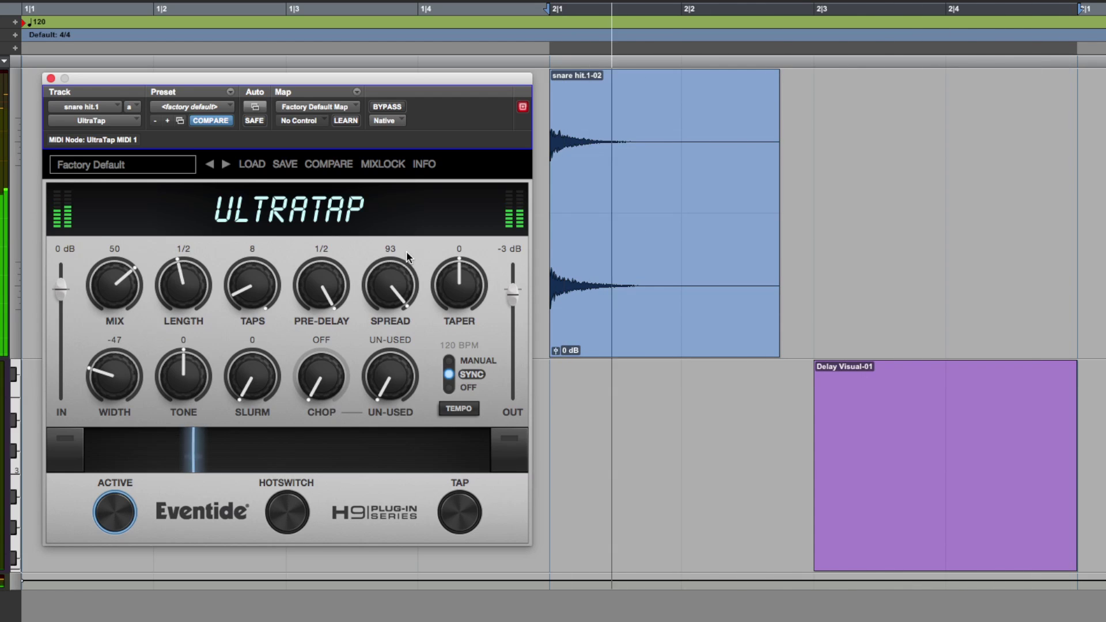
key(space)
drag(406, 251, 392, 458)
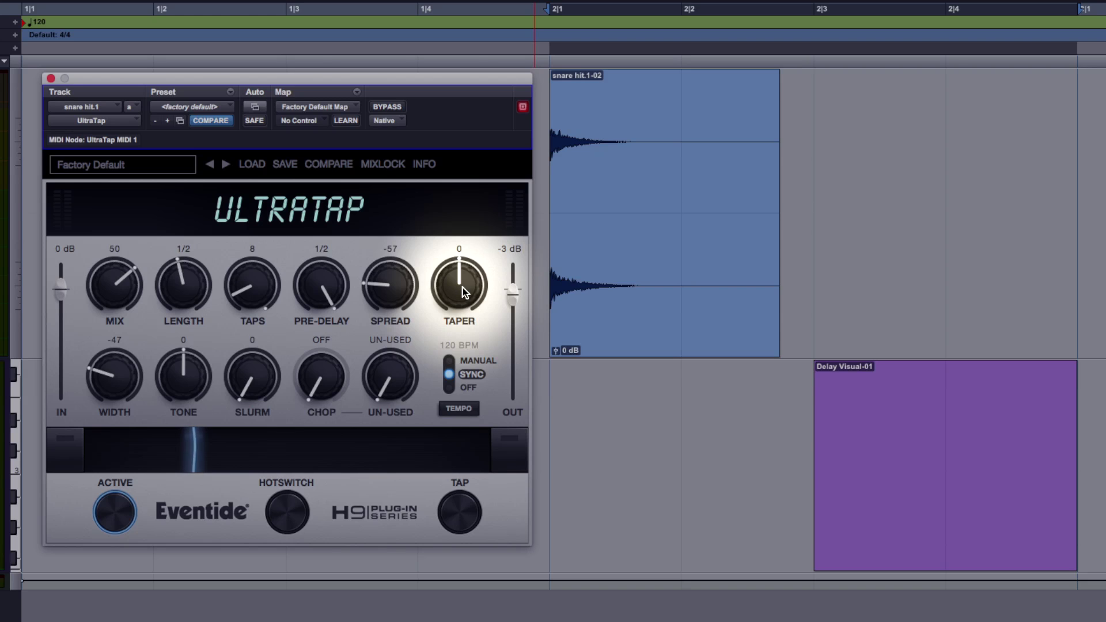
Sweep the taper down to -85, then raise it to 79 and stop playback.
drag(462, 288, 454, 367)
drag(461, 289, 463, 317)
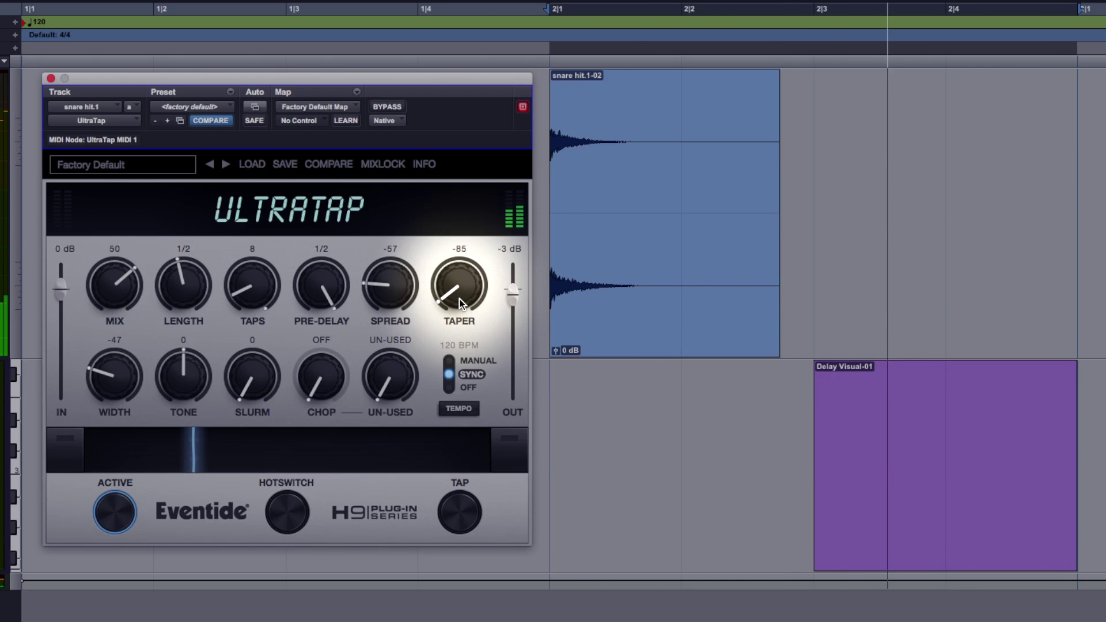
drag(459, 299, 450, 112)
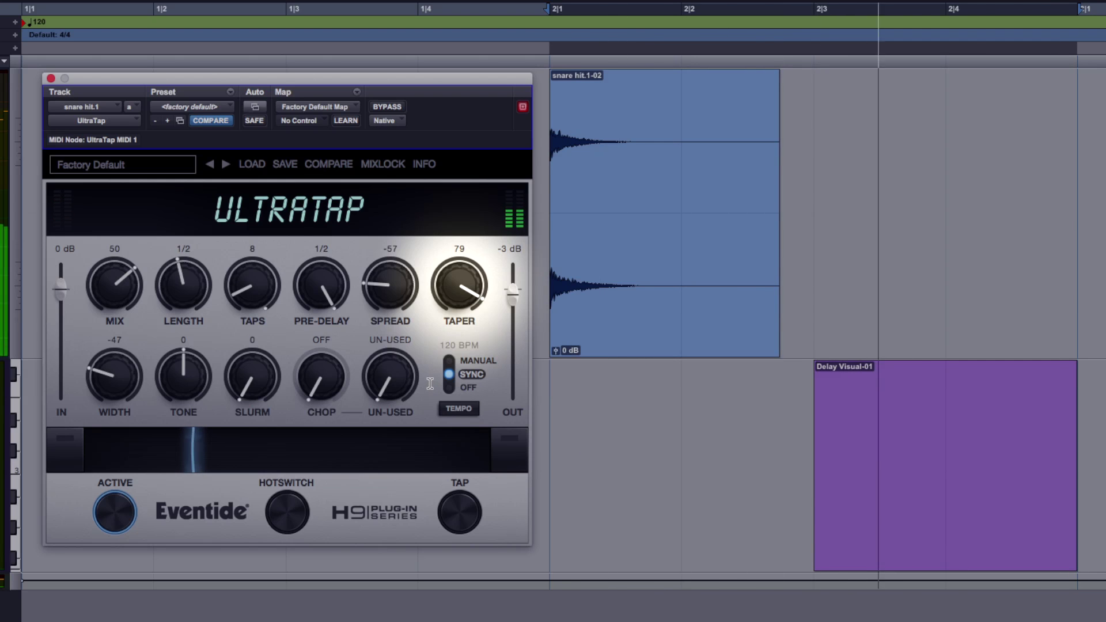
key(space)
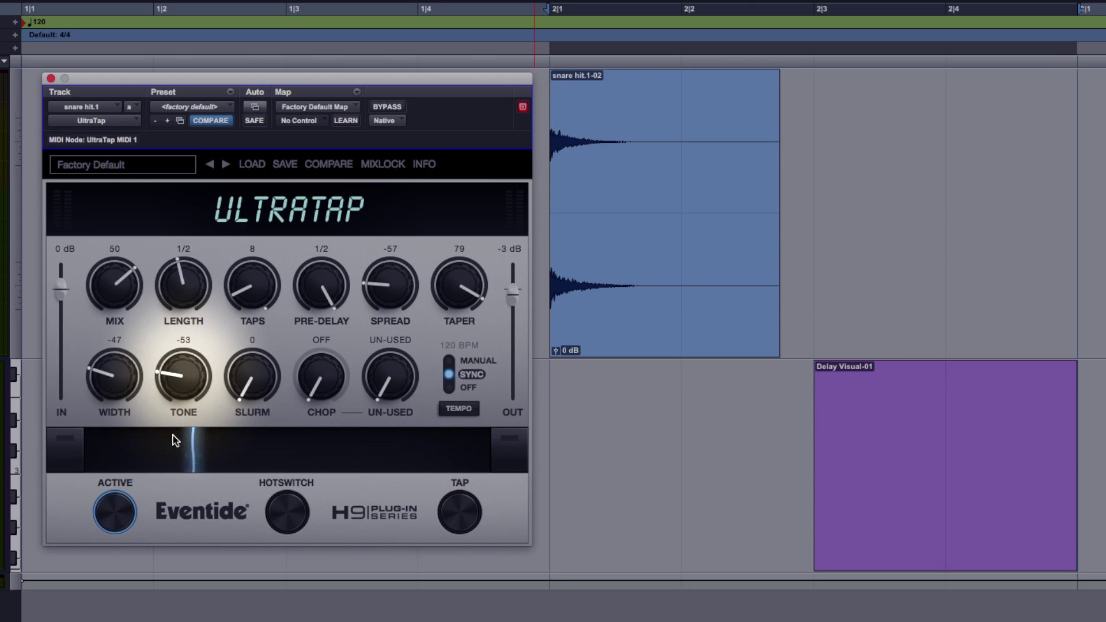
During playback set Tone to 58, then sweep Width through -38 to 64.
drag(166, 376, 166, 381)
key(space)
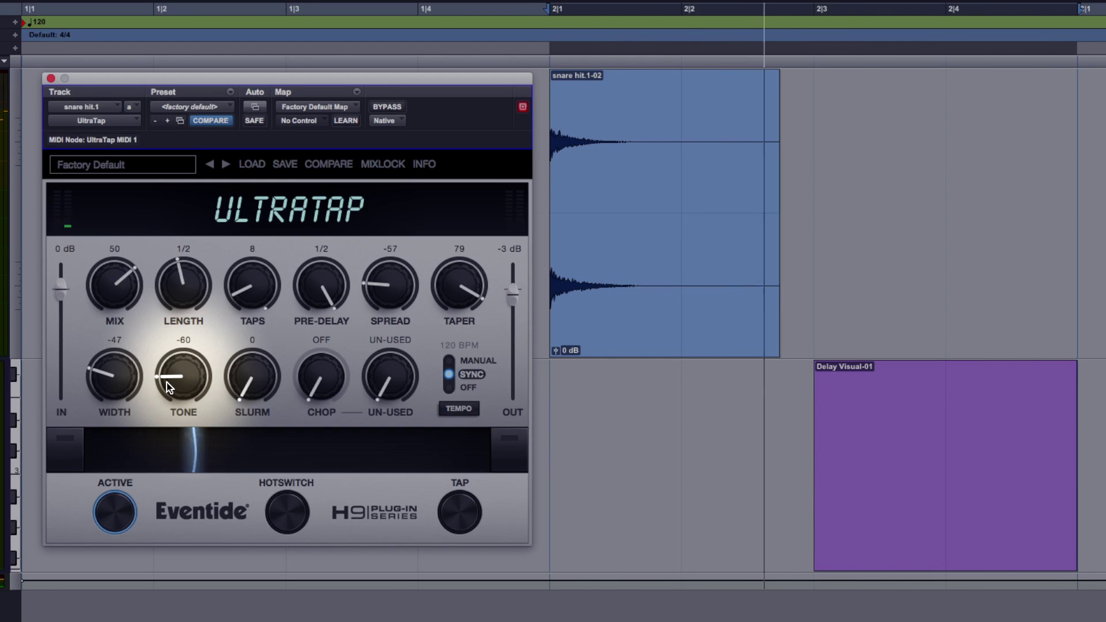
drag(184, 378, 195, 254)
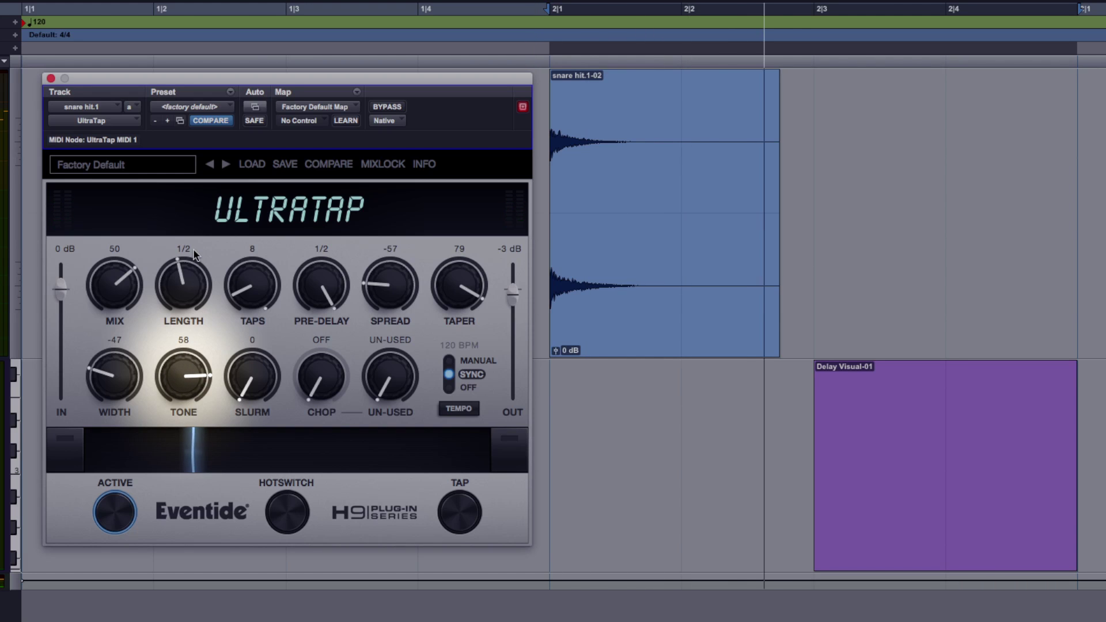
drag(118, 380, 145, 329)
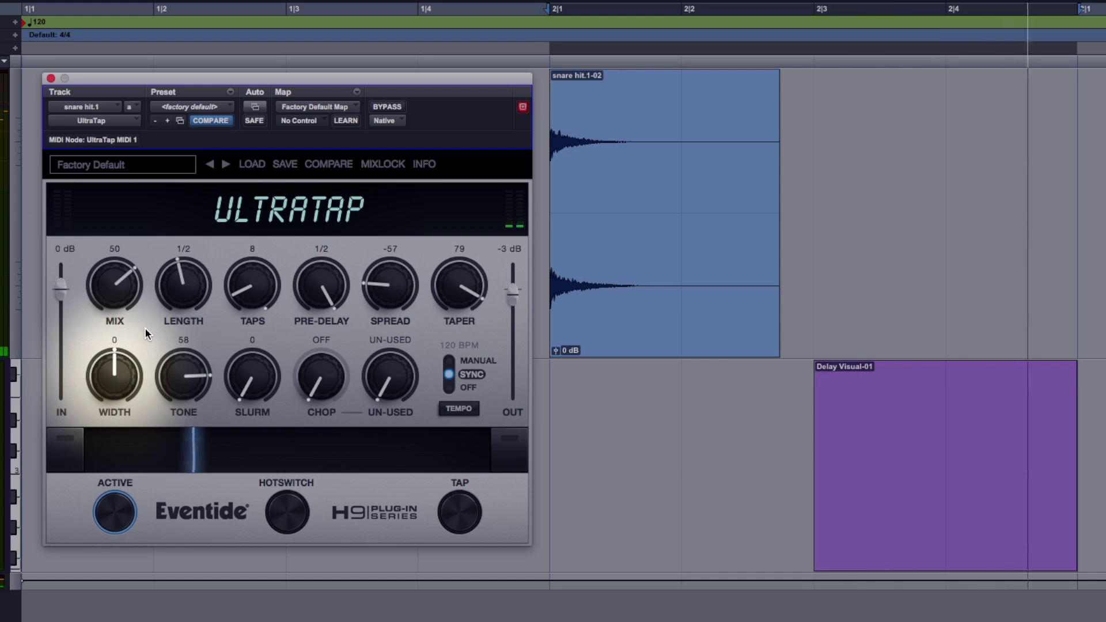
drag(144, 328, 122, 448)
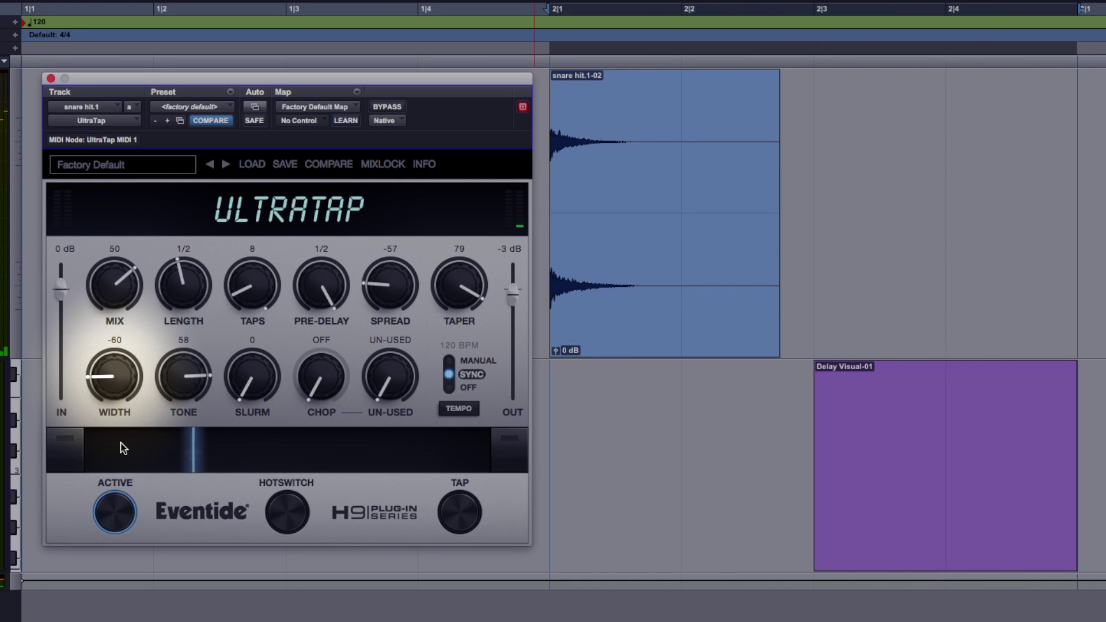
drag(123, 448, 119, 303)
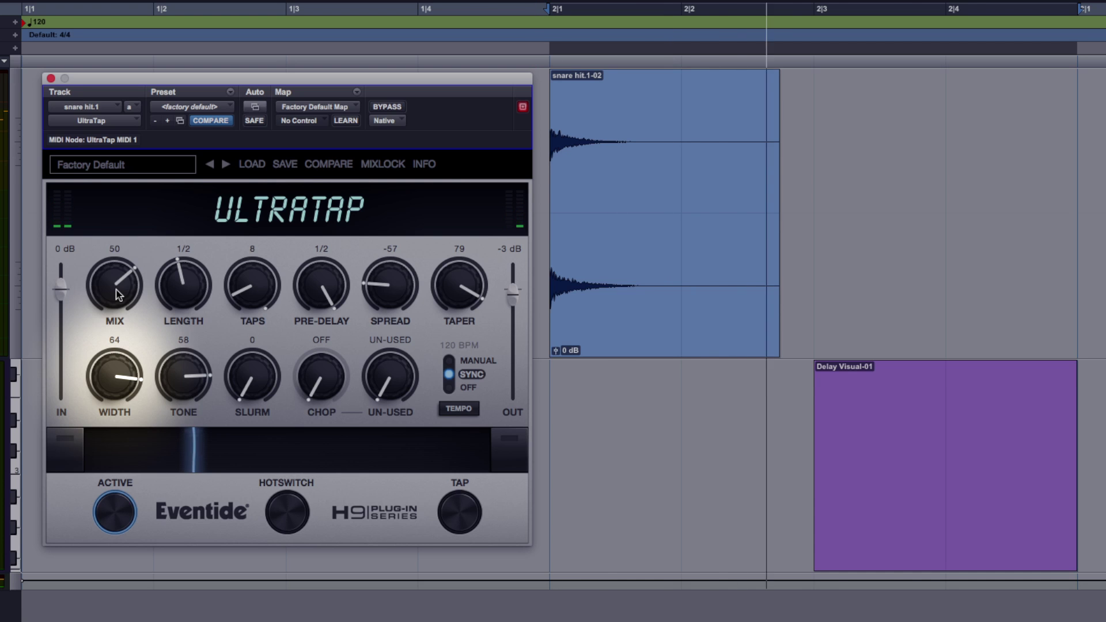
Restart playback and raise Slurm from 0 to 84 while listening.
key(space)
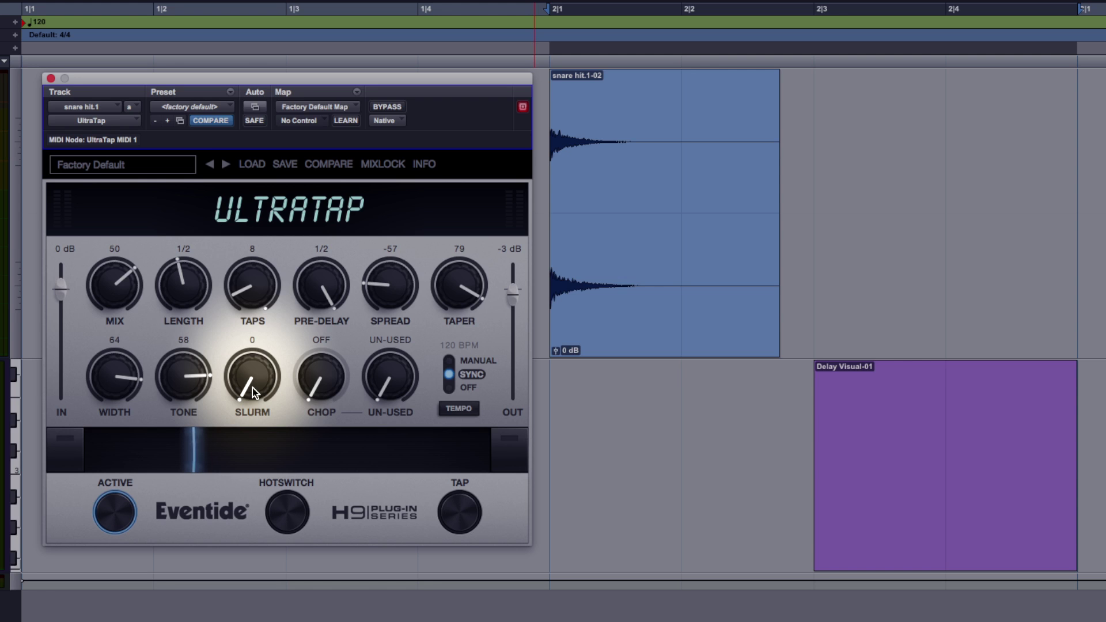
key(space)
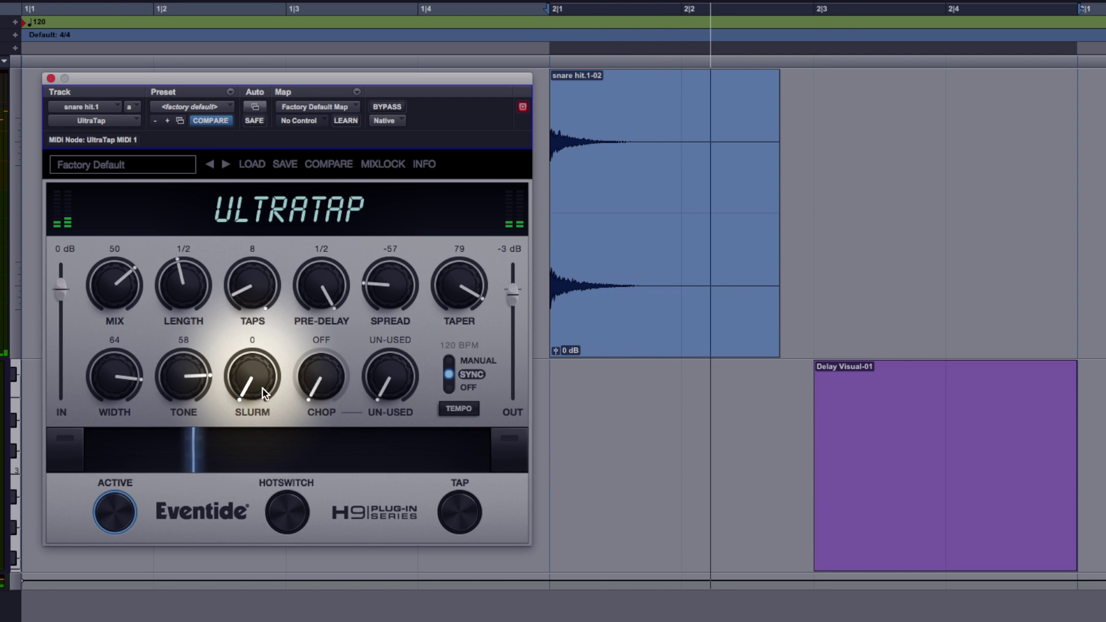
mouse_move(252, 389)
mouse_down()
mouse_move(248, 266)
mouse_move(272, 355)
mouse_move(272, 314)
mouse_move(251, 389)
mouse_up()
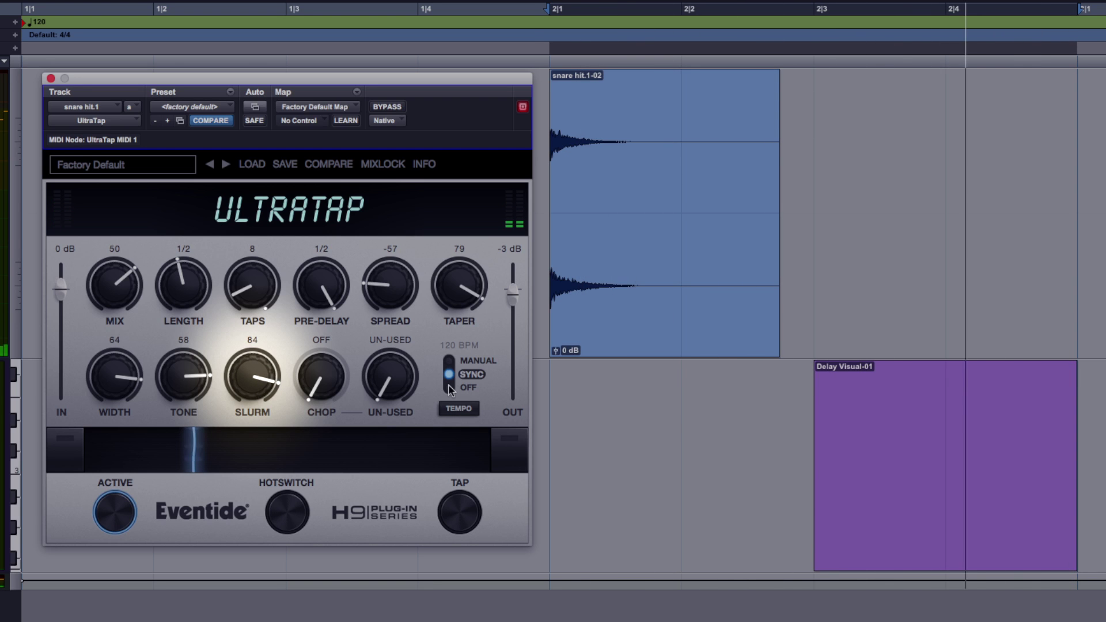
key(space)
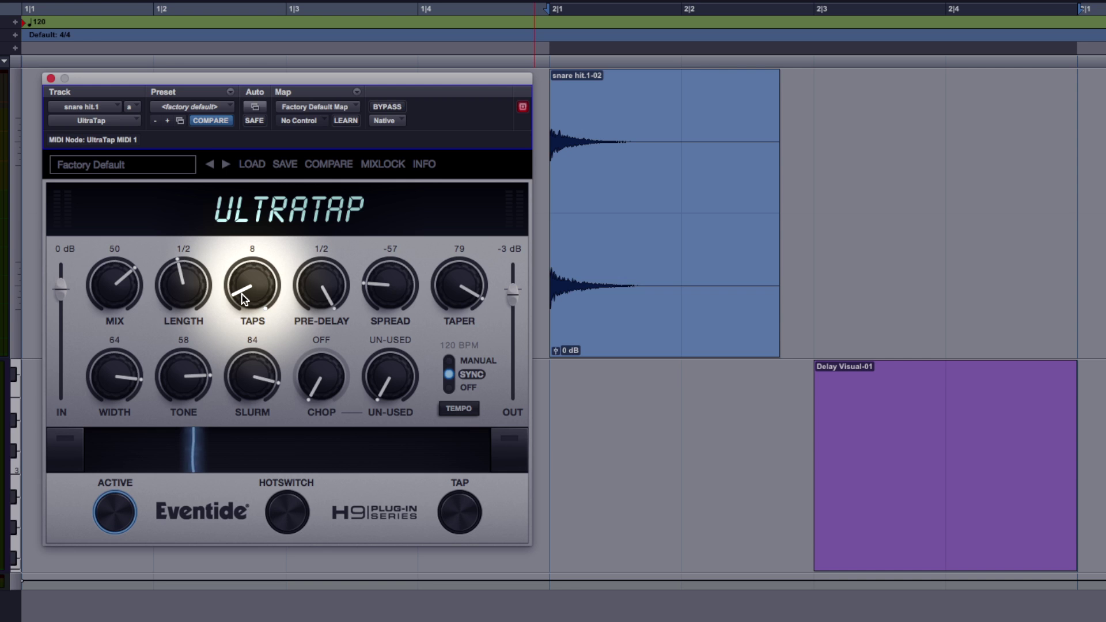
Set Taps to 64 and Spread to 27, sweeping Slurm to 0 and back to 89.
drag(252, 295, 248, 98)
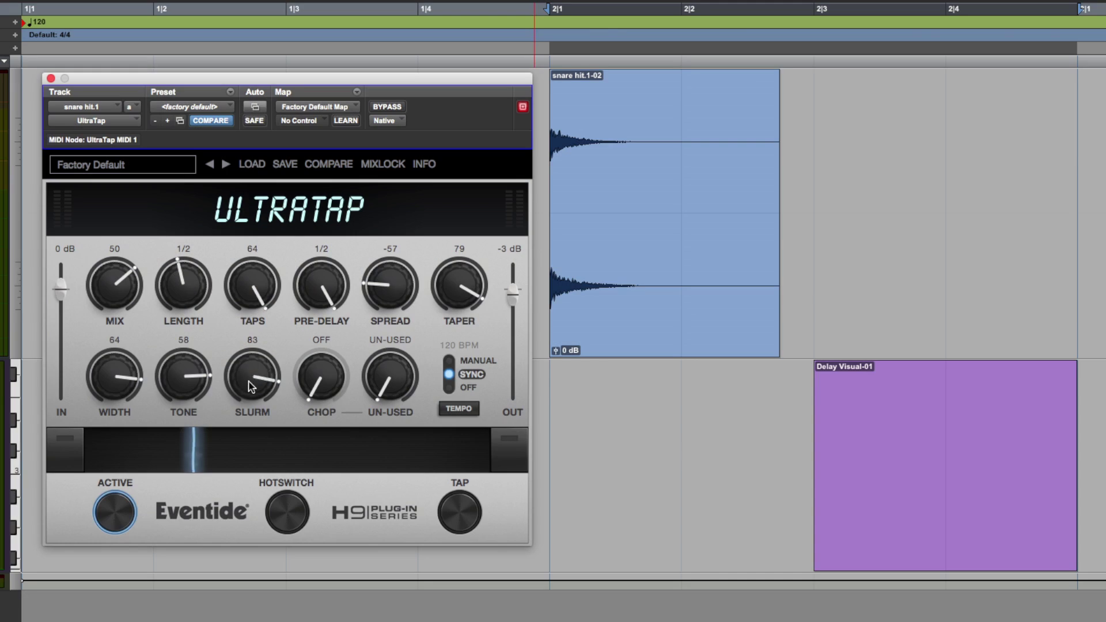
drag(252, 375, 249, 420)
drag(385, 306, 416, 313)
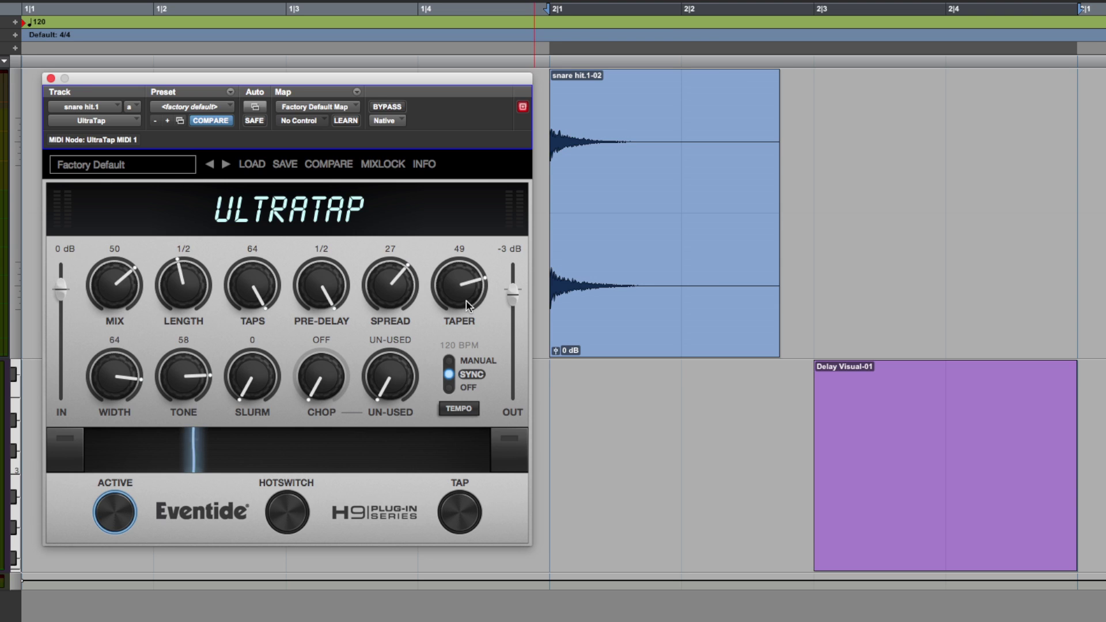
key(space)
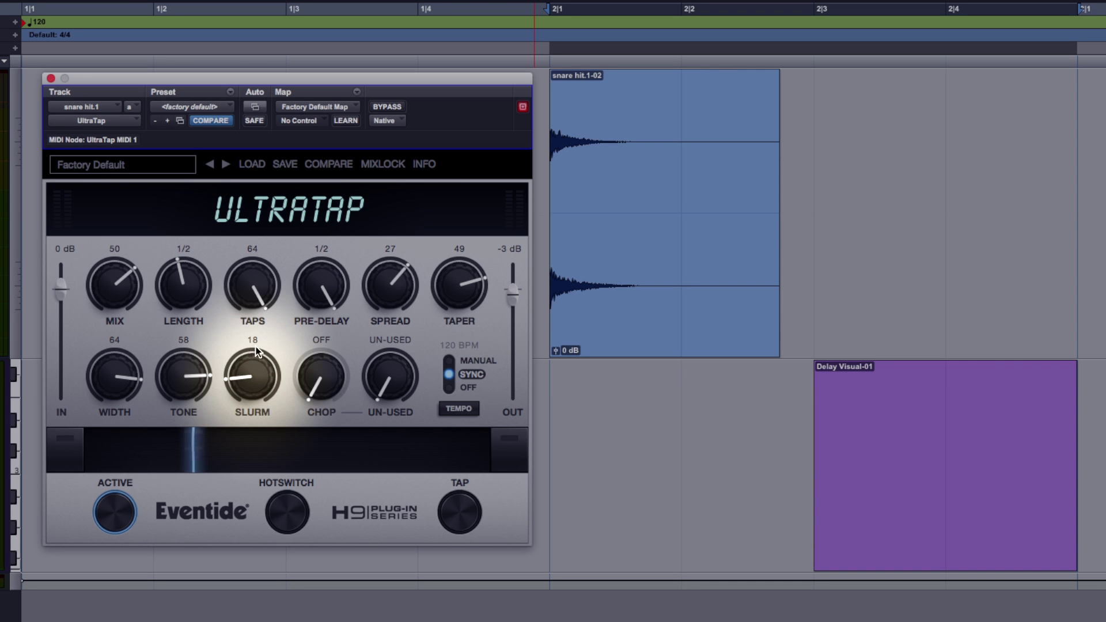
drag(256, 348, 245, 466)
key(space)
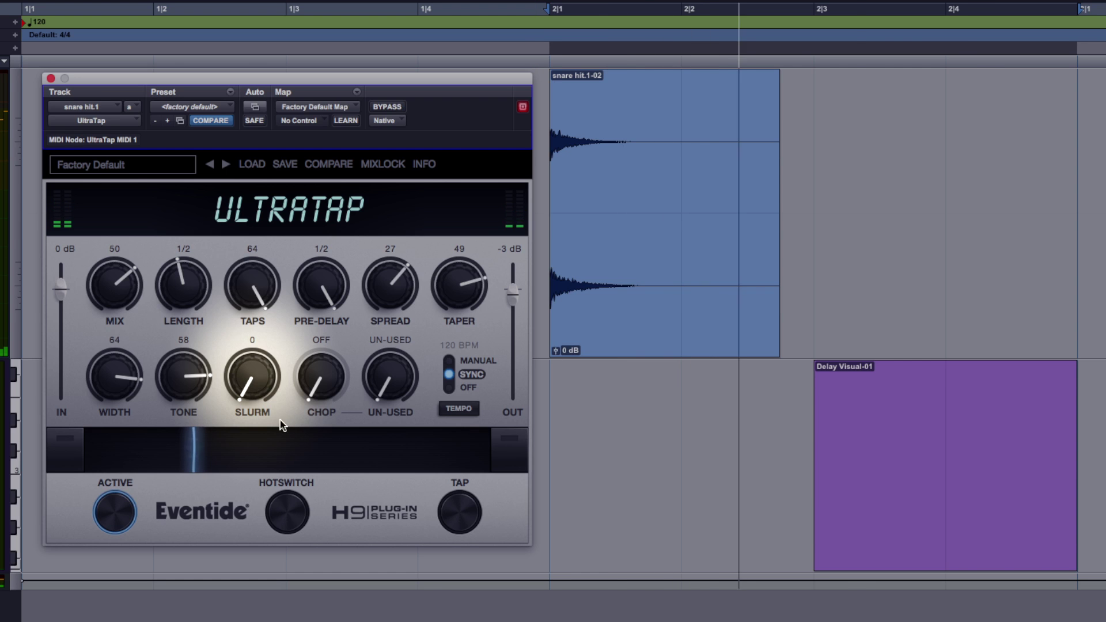
mouse_move(248, 386)
mouse_down()
mouse_move(251, 351)
mouse_move(257, 391)
mouse_move(265, 341)
mouse_move(261, 383)
mouse_move(261, 369)
mouse_up()
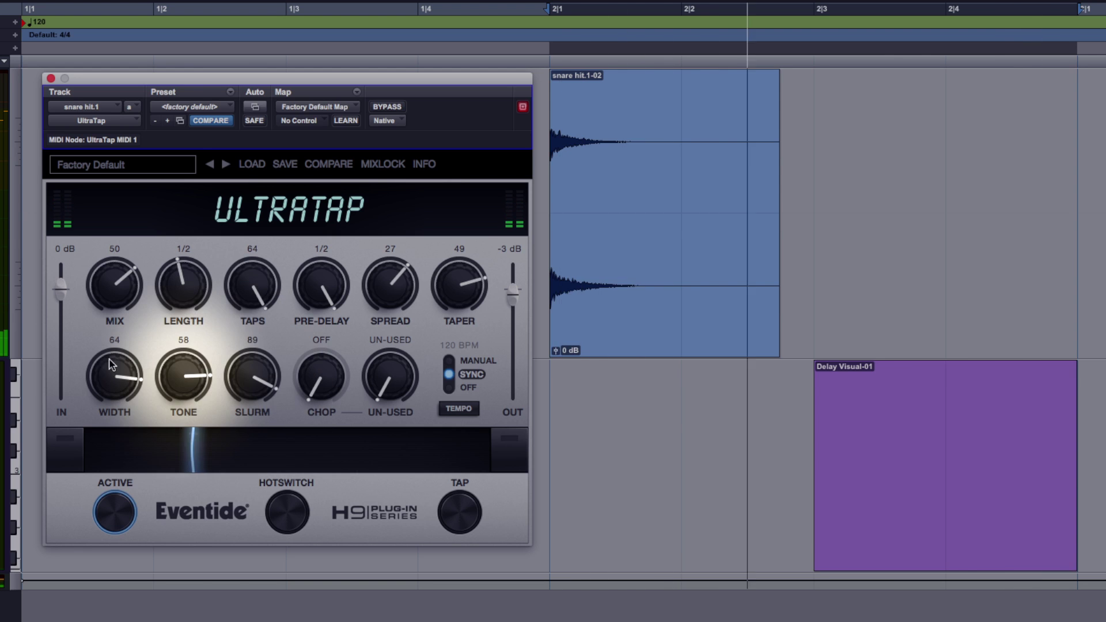
Lower the Tone knob to -42 to darken the delay.
drag(183, 375, 185, 490)
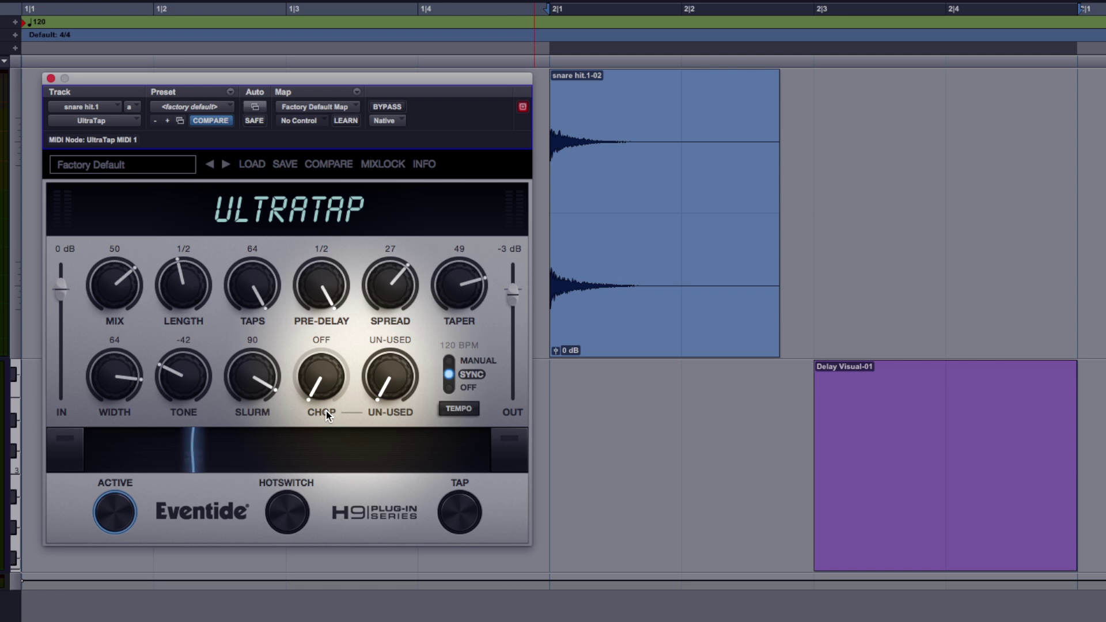
Turn Slurm down to 0 and switch Chop on in Trigger mode at 2.9.
drag(252, 377, 344, 387)
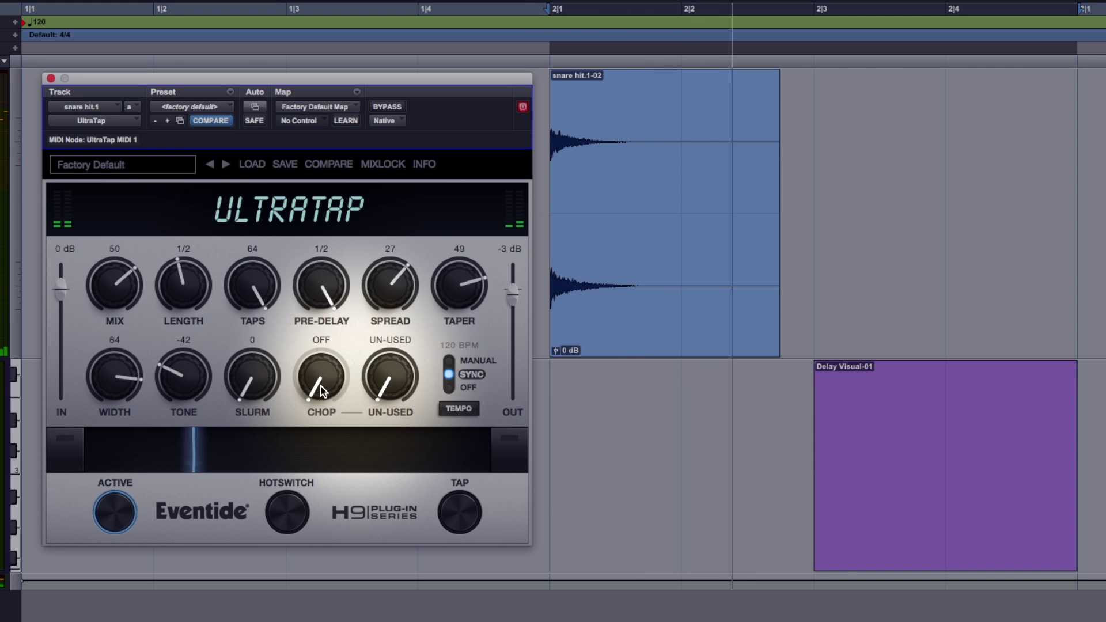
drag(323, 383, 339, 292)
drag(324, 364, 338, 293)
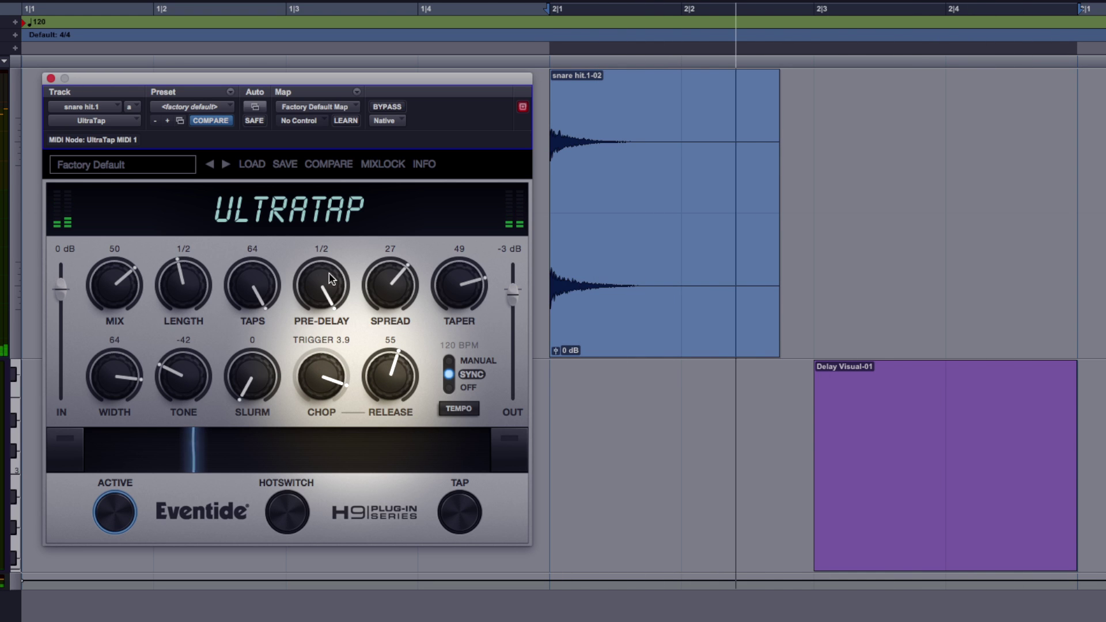
Shorten the Chop Release, auditioning the chopped delay during playback.
drag(405, 373, 400, 477)
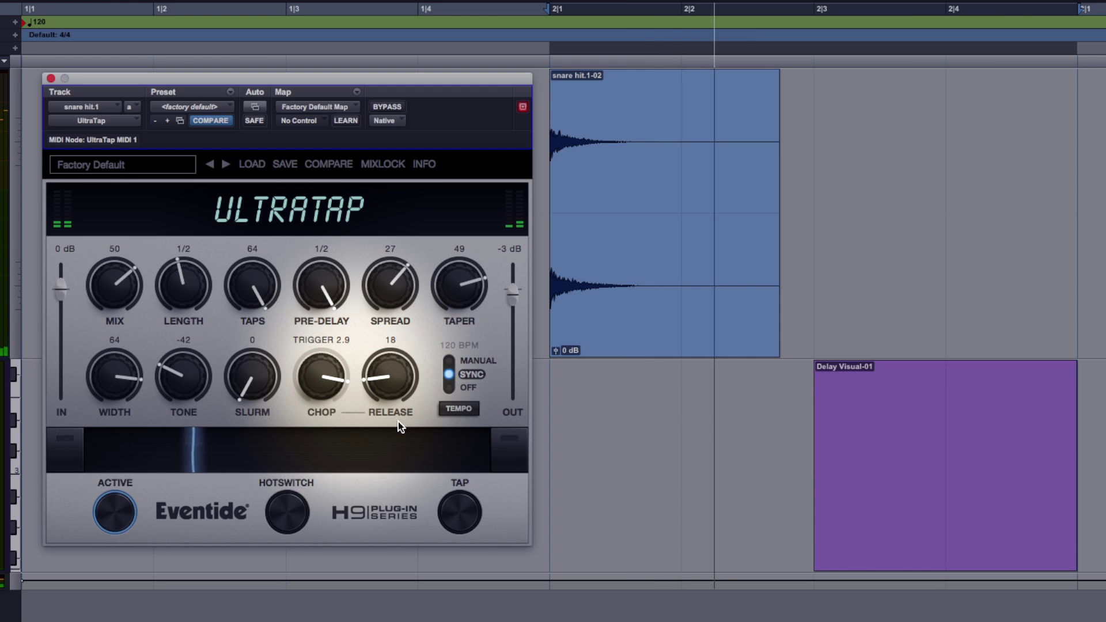
key(space)
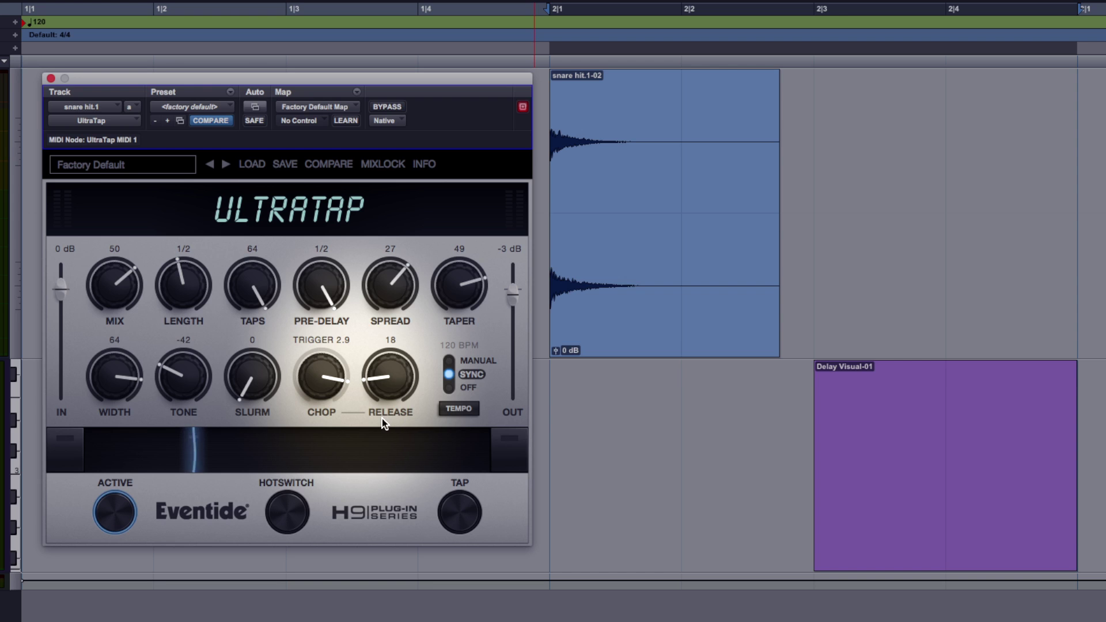
key(space)
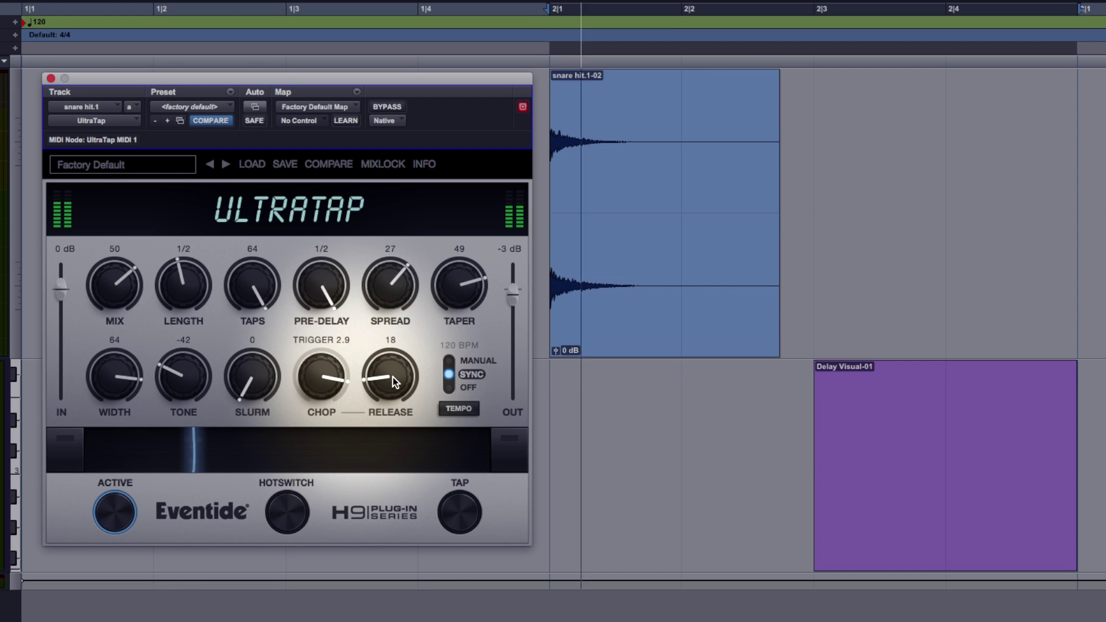
drag(393, 378, 382, 358)
Raise Slurm to 61 and Tone to -11.
drag(252, 380, 264, 314)
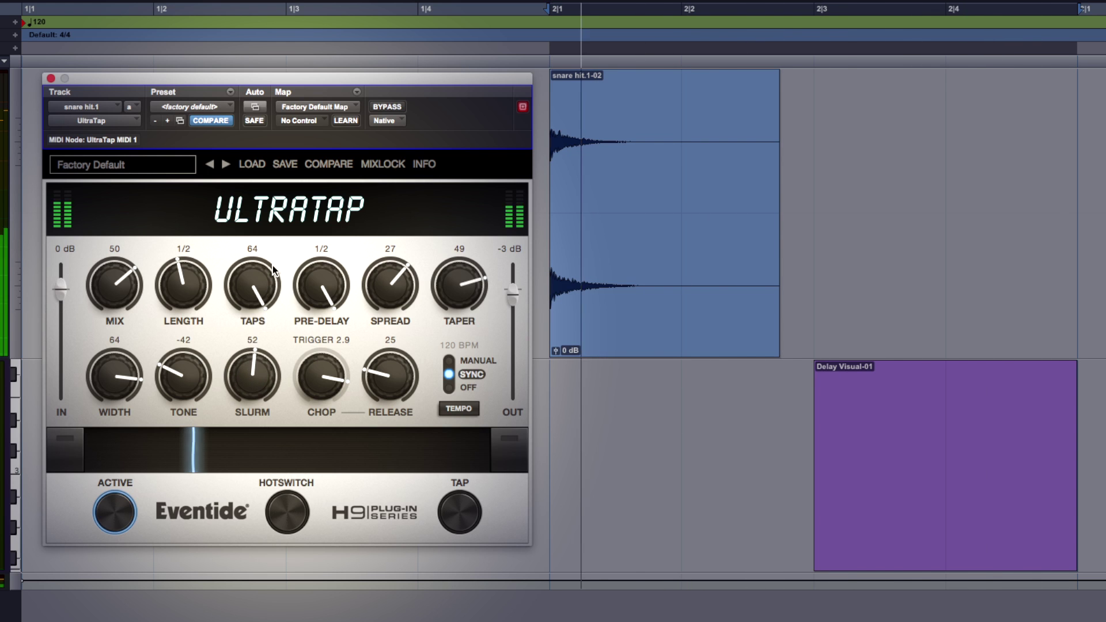
drag(250, 351, 259, 337)
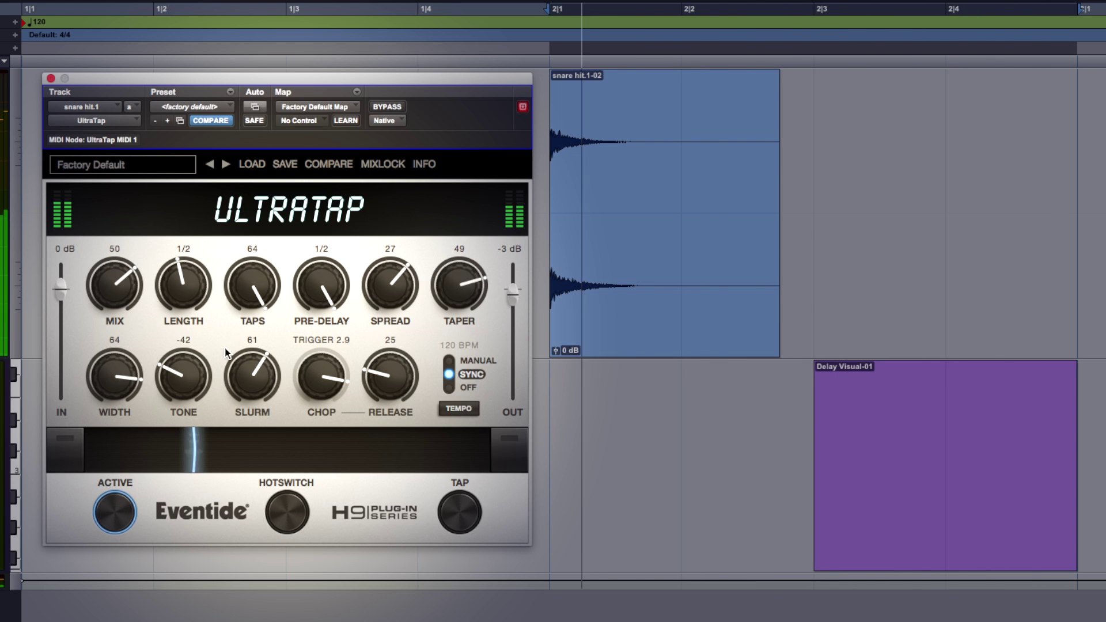
drag(183, 376, 203, 340)
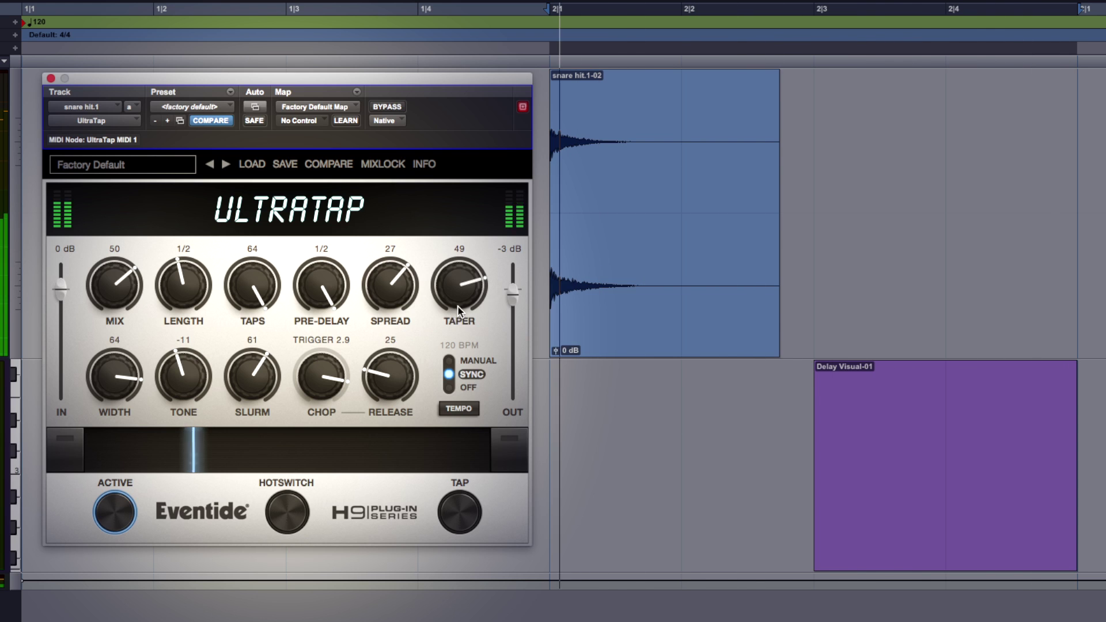
Set Taper to -46, Spread to -37 and Mix to 25.
drag(458, 307, 455, 329)
drag(460, 423, 441, 334)
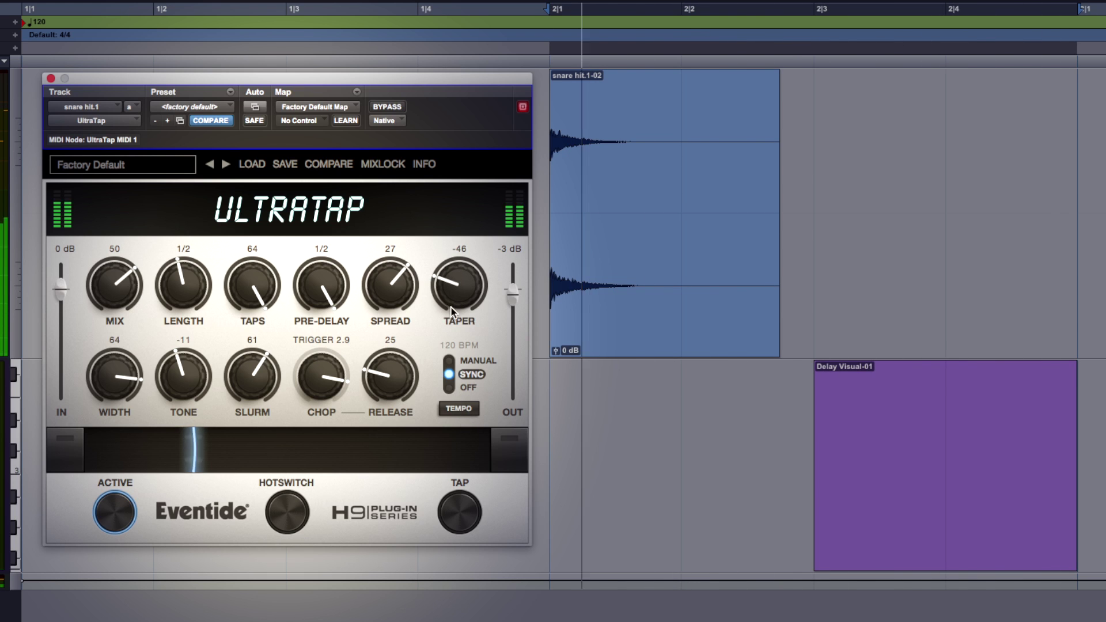
drag(392, 296, 390, 384)
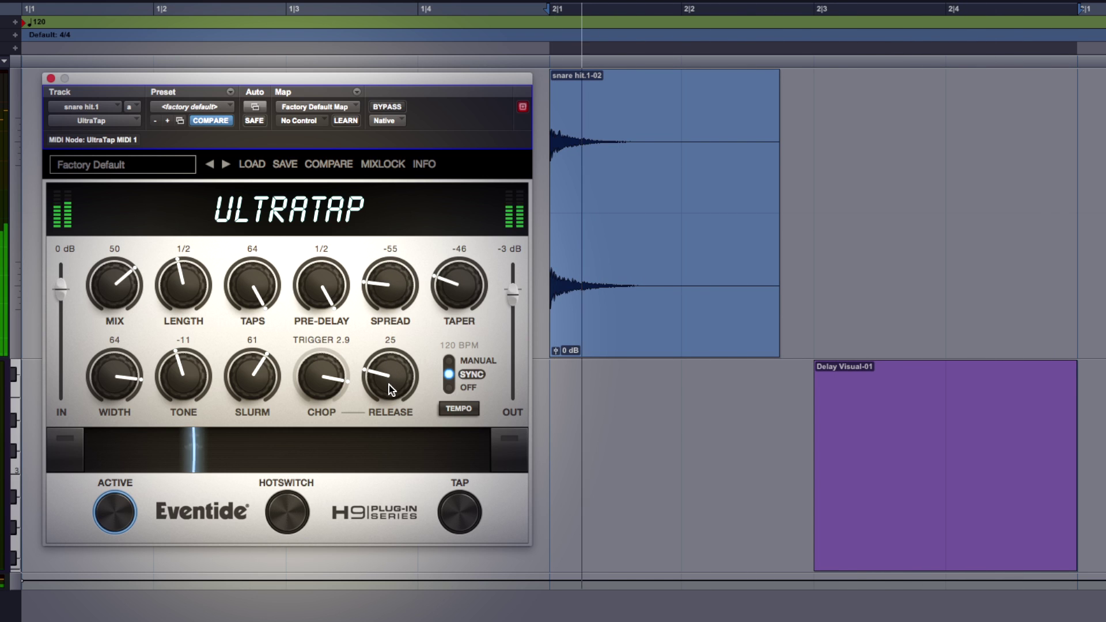
drag(382, 282, 383, 267)
mouse_move(116, 286)
mouse_down()
mouse_move(120, 361)
mouse_move(113, 289)
mouse_up()
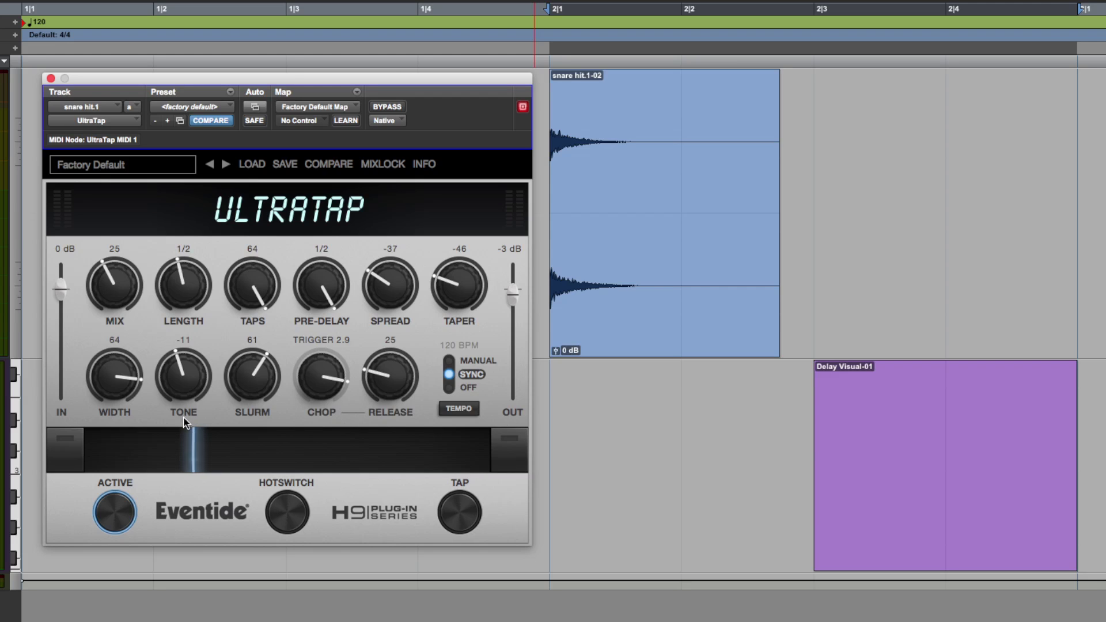
Map Tone to the ribbon with -50 at the left end and a higher right-end value, then test-sweep.
click(67, 451)
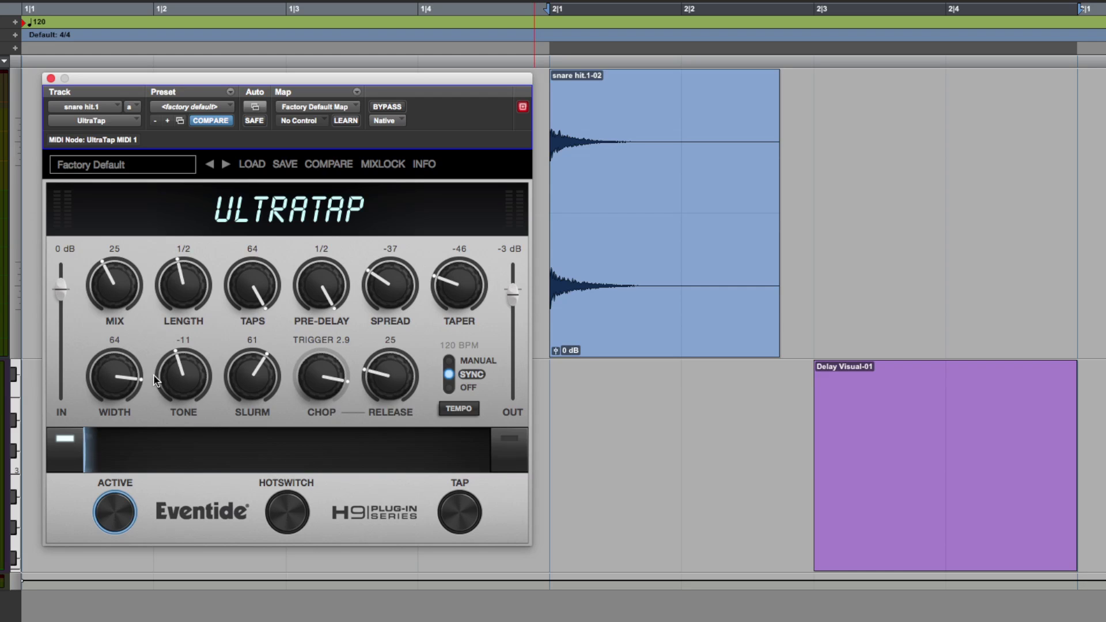
drag(154, 381, 154, 410)
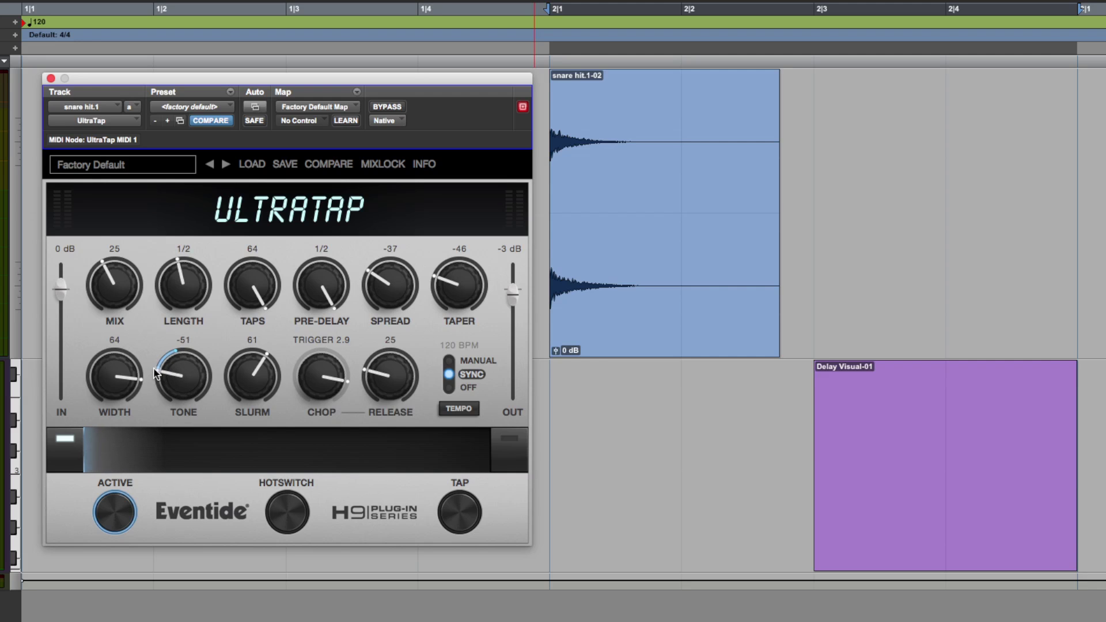
click(510, 439)
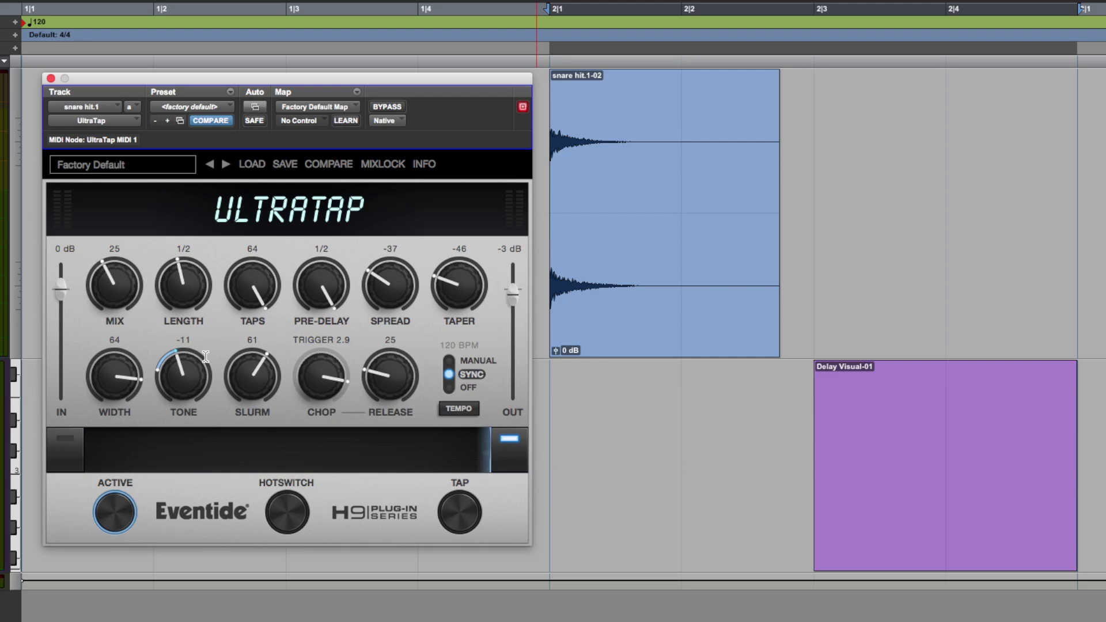
drag(193, 344, 175, 311)
drag(462, 448, 239, 466)
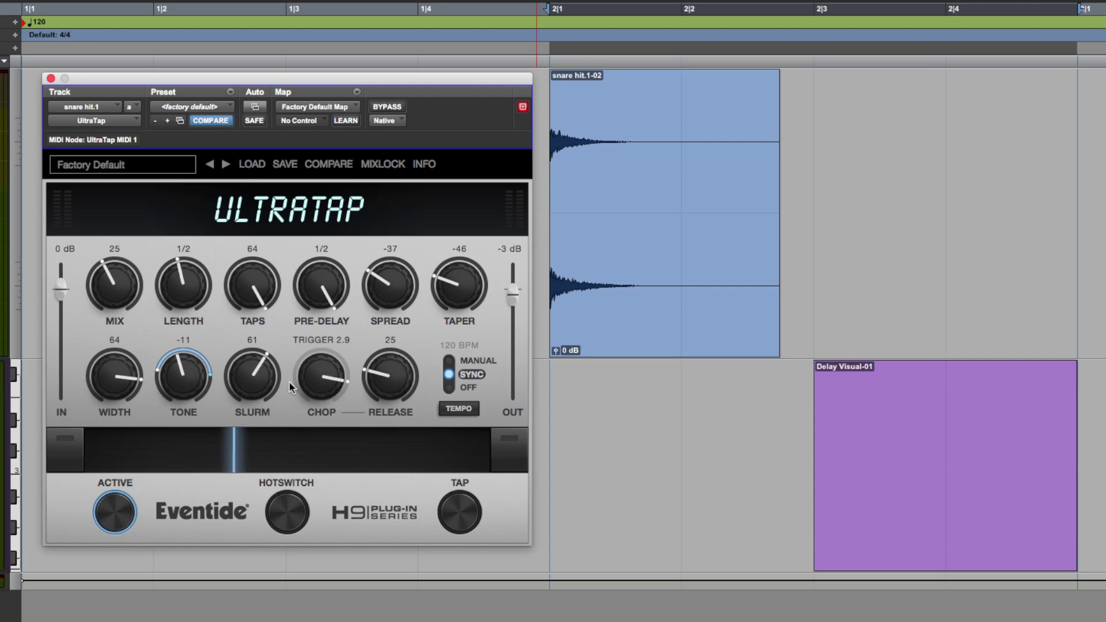
Link Slurm to the ribbon with a lower left value and sweep, settling at Tone 38, Slurm 71.
click(63, 445)
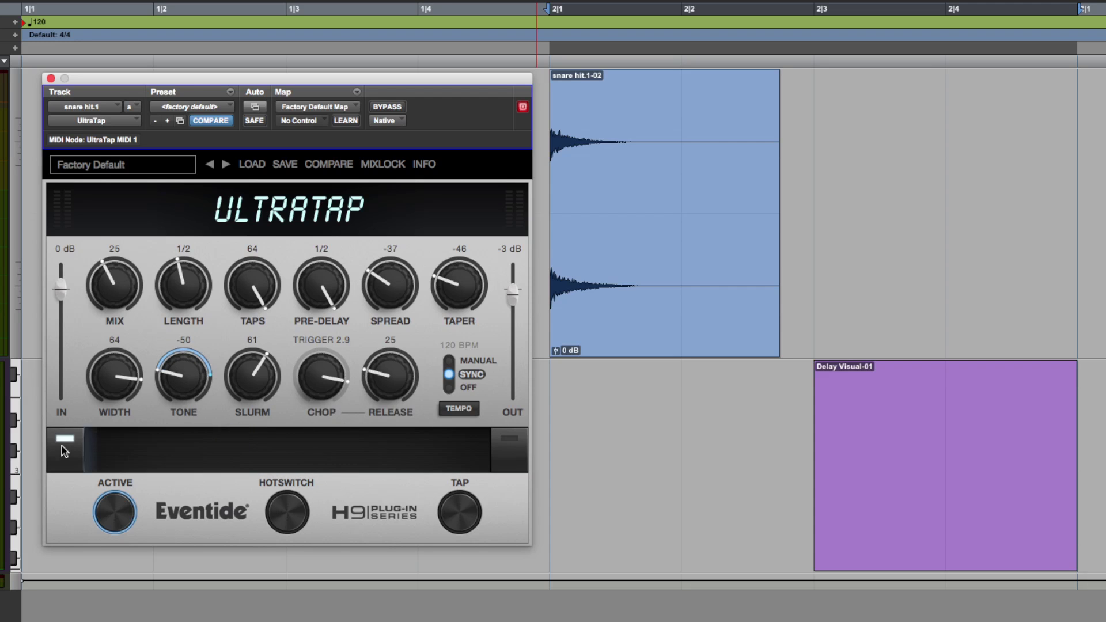
click(241, 353)
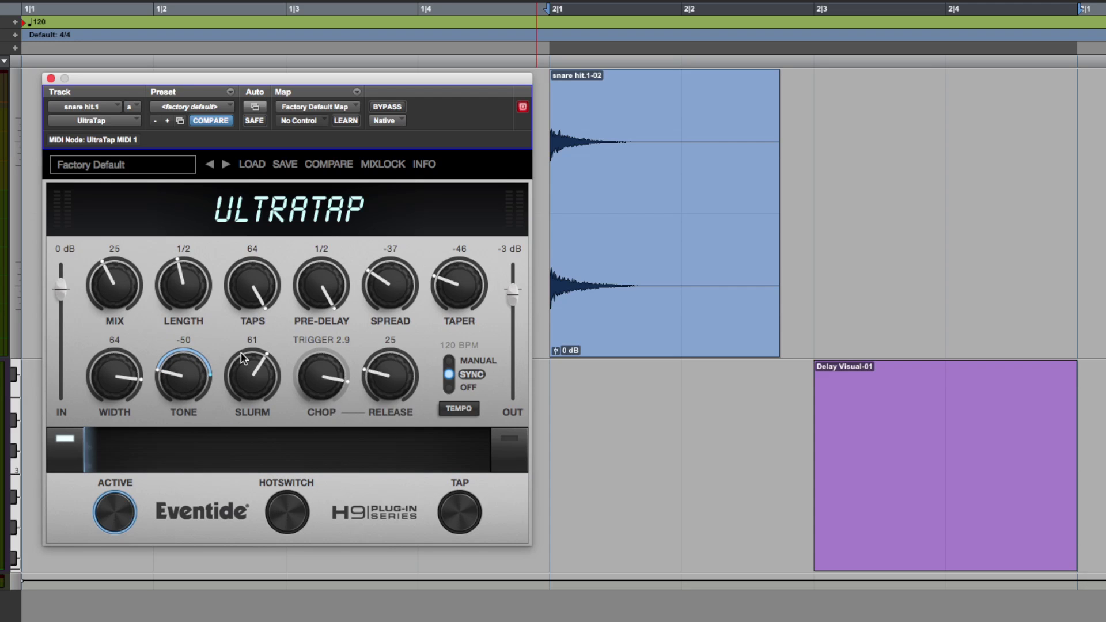
click(499, 453)
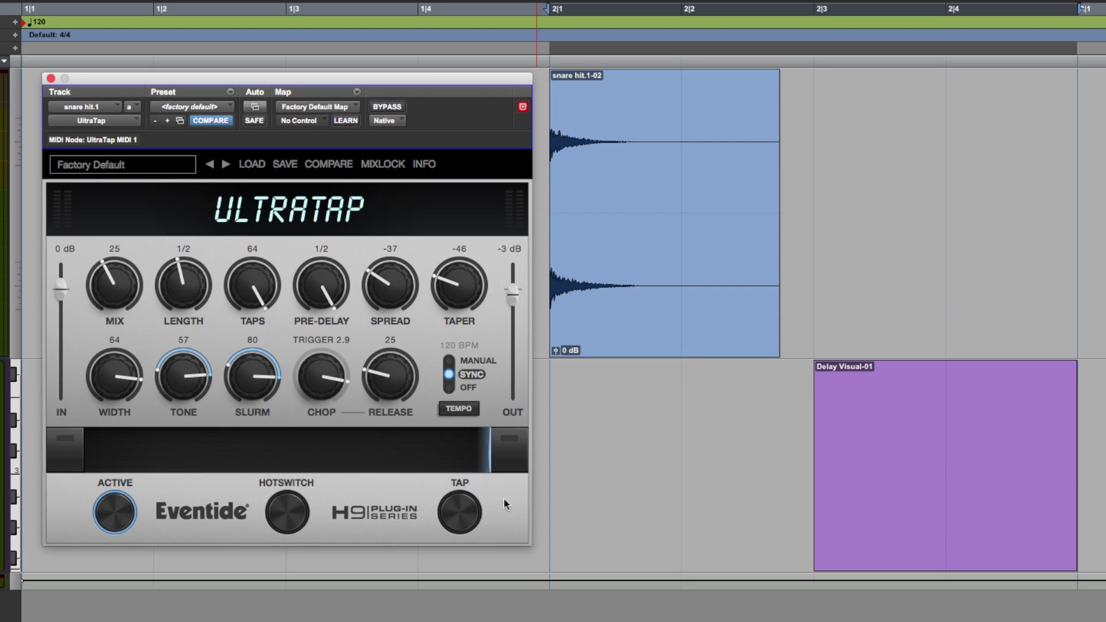
mouse_move(438, 458)
mouse_down()
mouse_move(103, 464)
mouse_move(424, 461)
mouse_up()
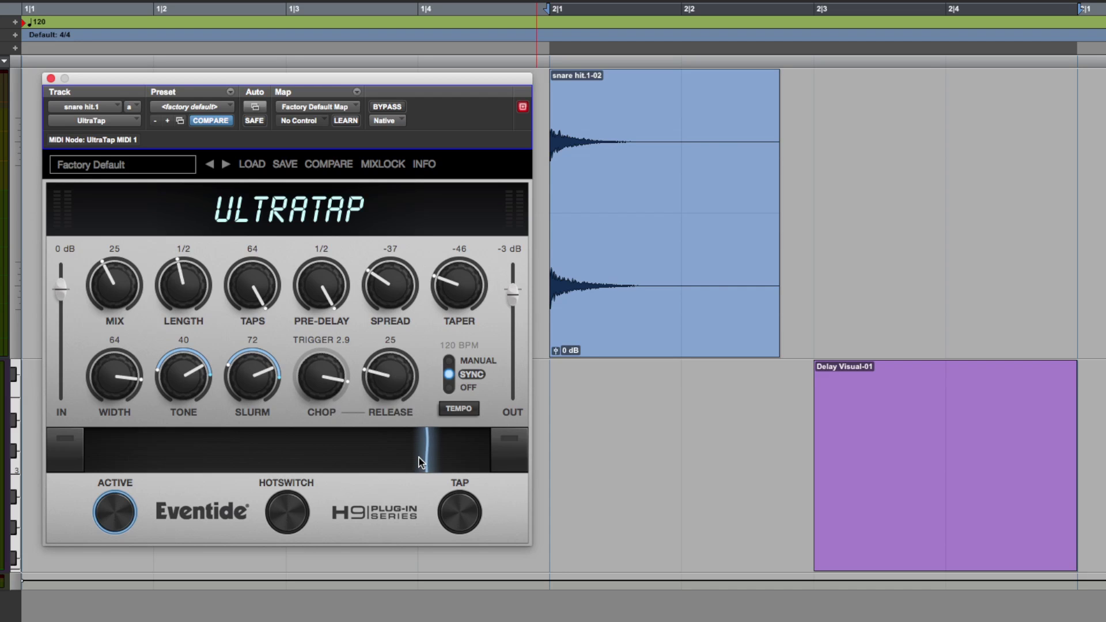
mouse_move(419, 459)
mouse_down()
mouse_move(106, 460)
mouse_move(441, 461)
mouse_move(122, 462)
mouse_move(414, 460)
mouse_up()
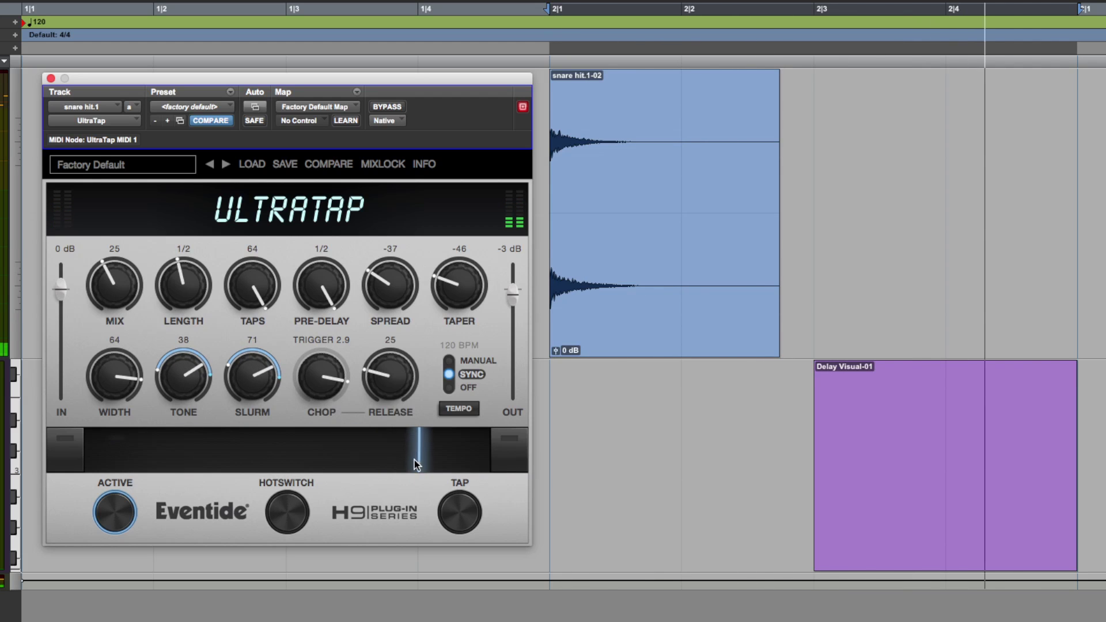